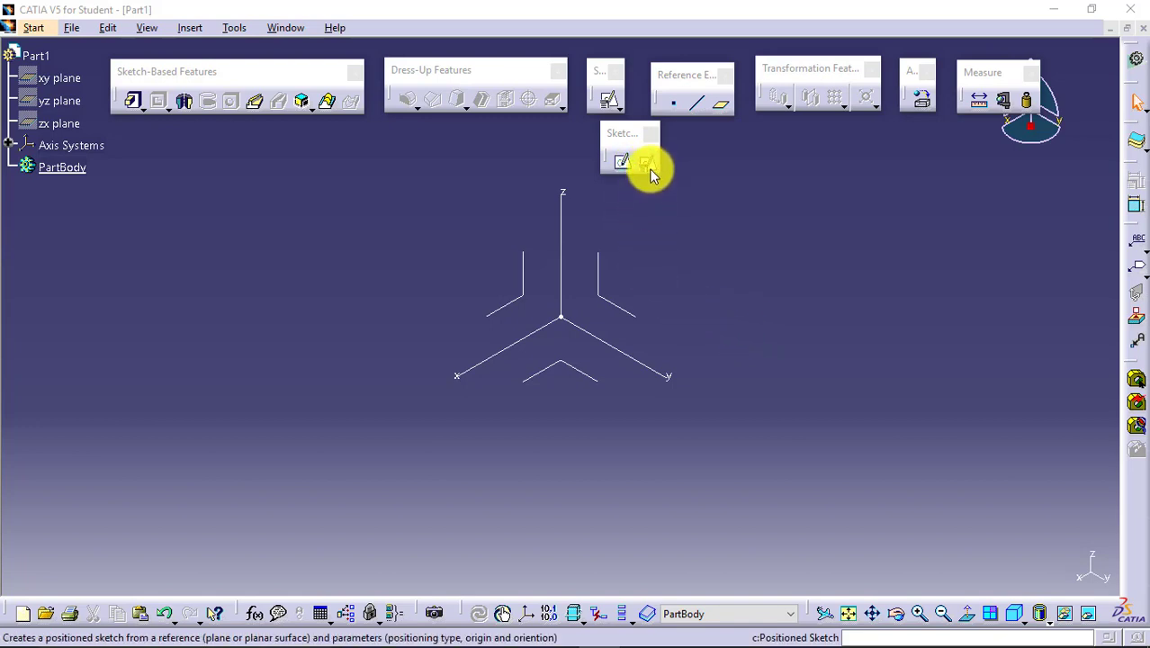
- Create a positioned sketch on the yz plane and draw a rectangle starting at the origin
left_click(623, 310)
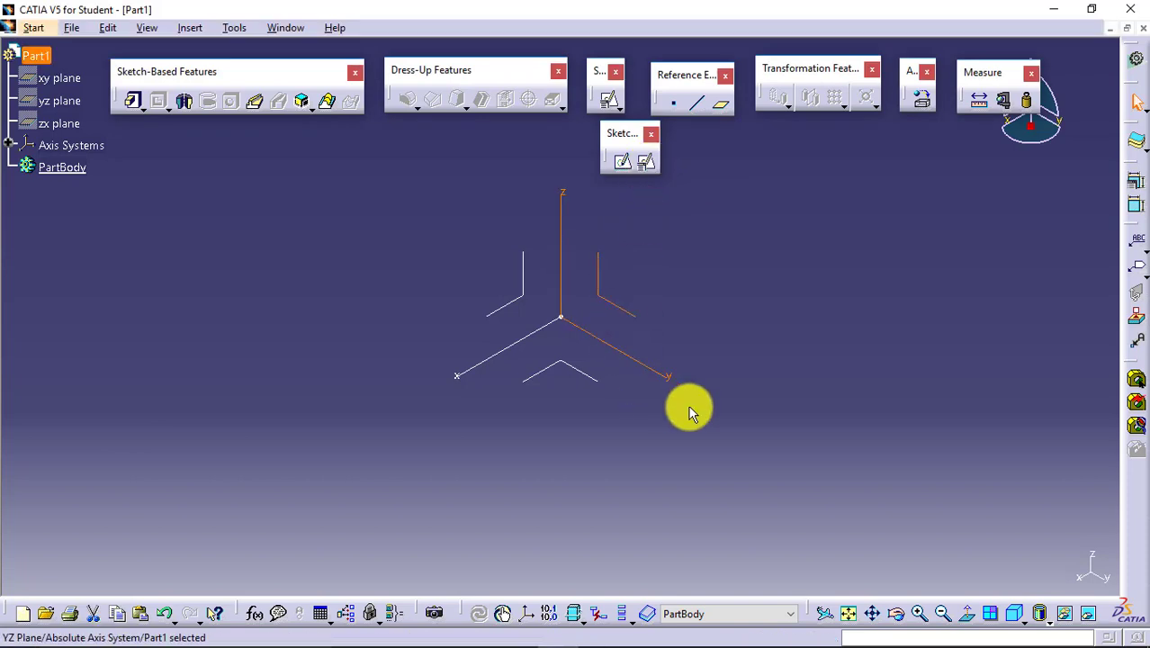
left_click(645, 162)
left_click(998, 566)
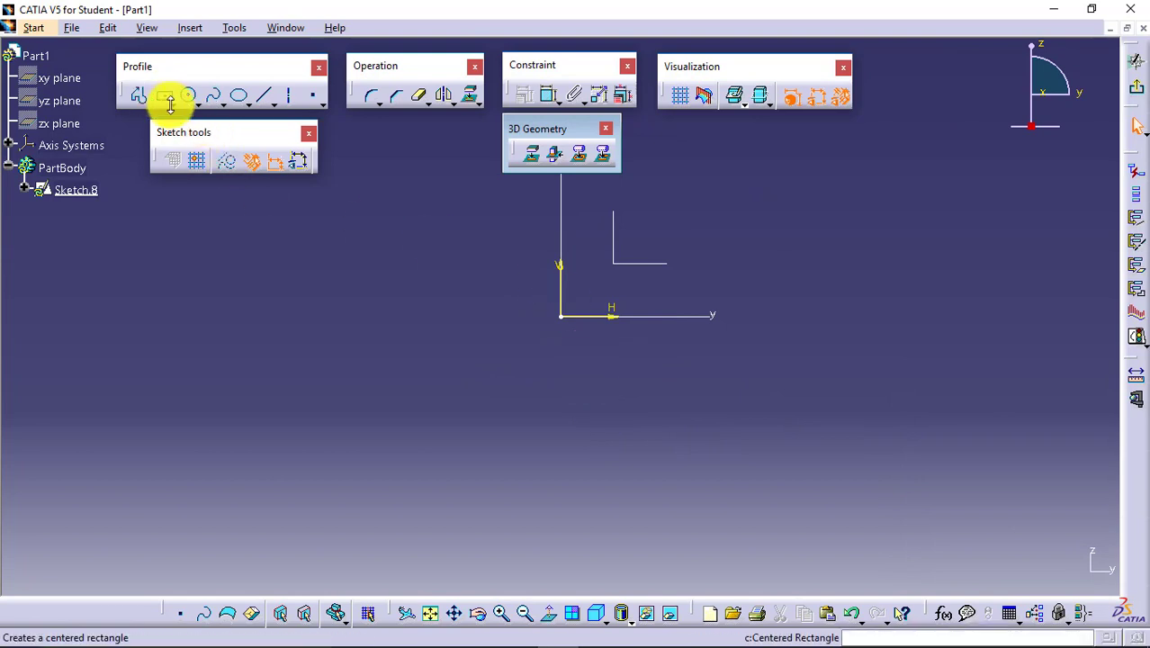
left_click(166, 104)
left_click(198, 121)
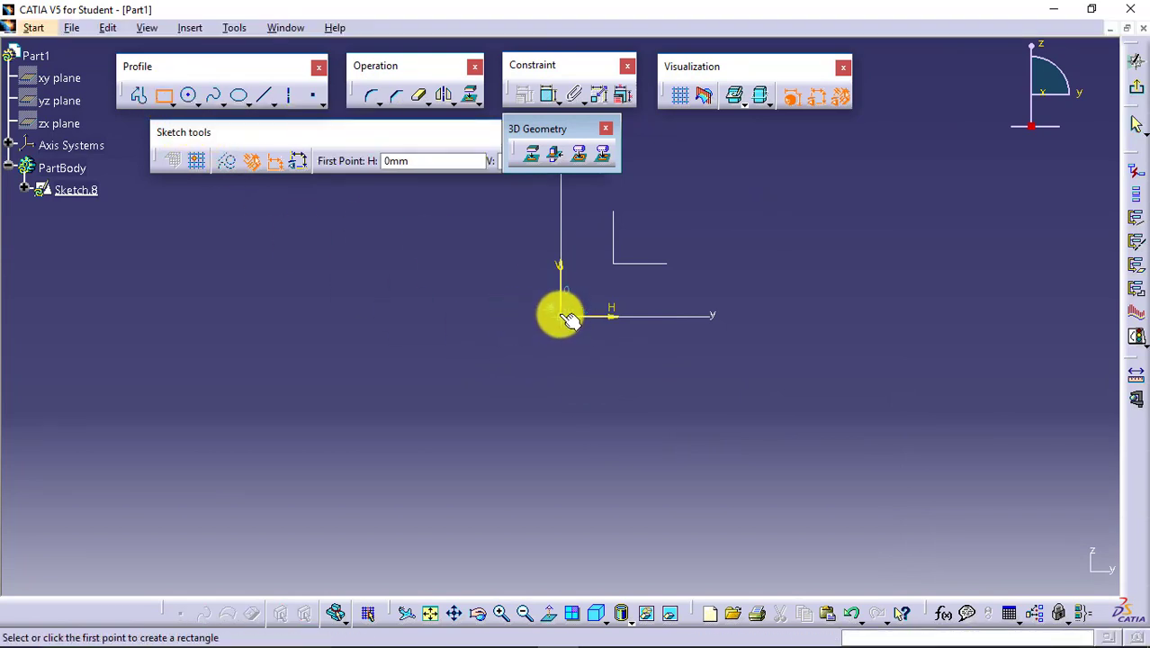
left_click(561, 315)
left_click(597, 201)
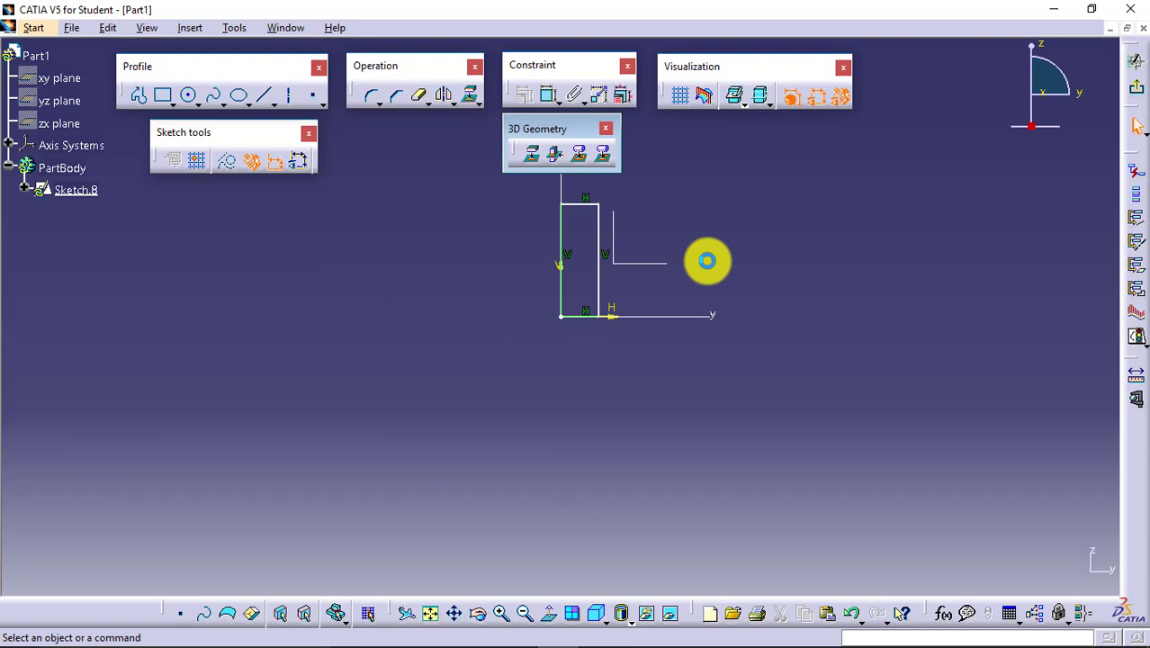
- Dimension the rectangle's vertical side to 100 mm
left_click(608, 237)
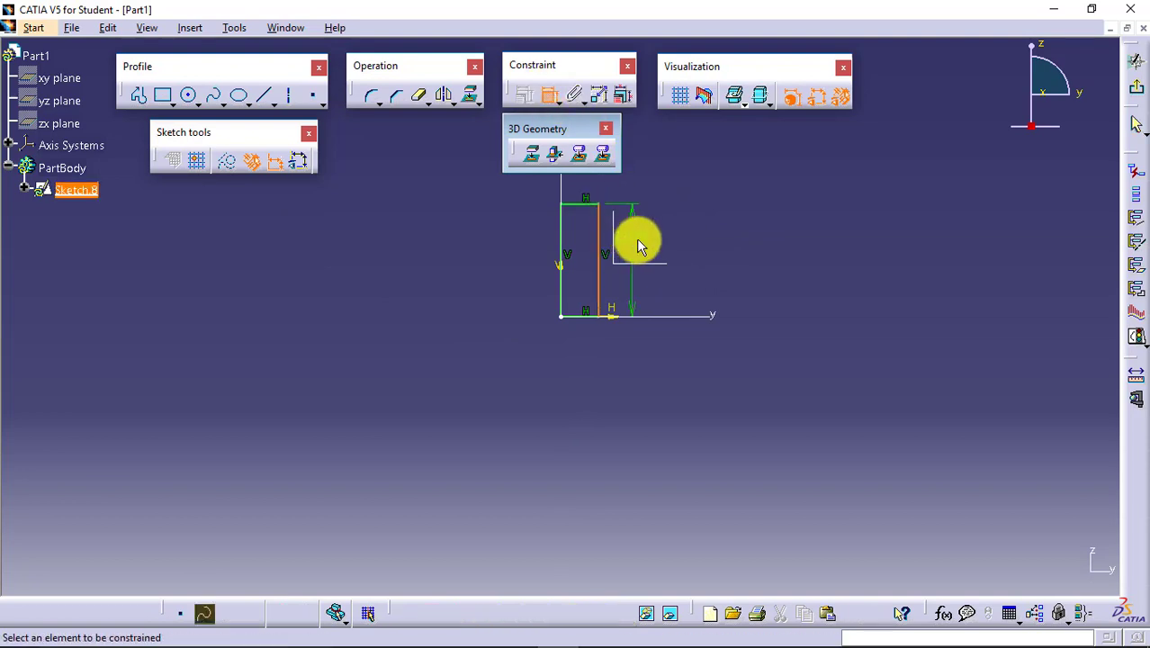
left_click(635, 241)
double_click(639, 234)
type("100")
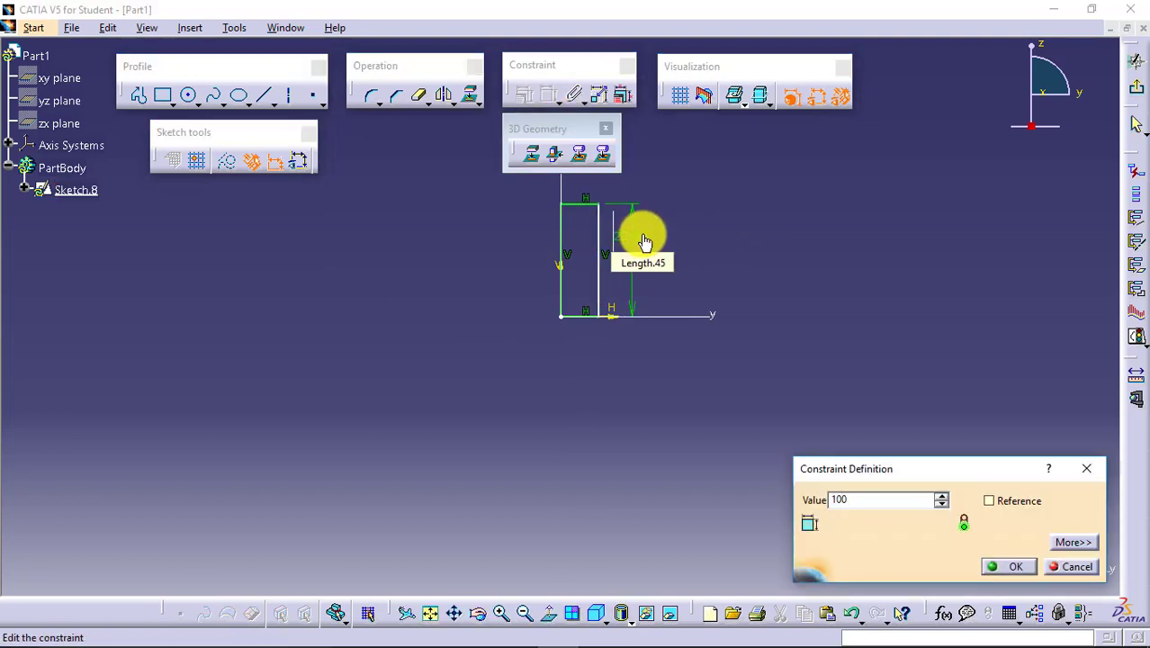
key("Return")
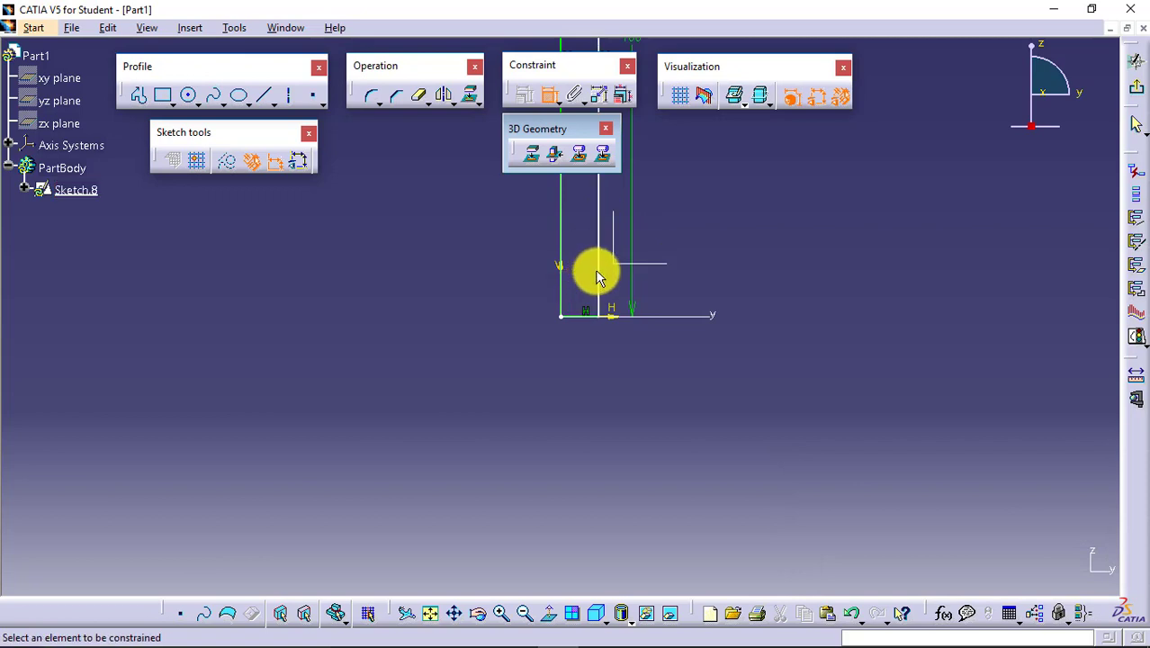
- Set the rectangle's width to 10 mm and fit the sketch in view
left_click(560, 204)
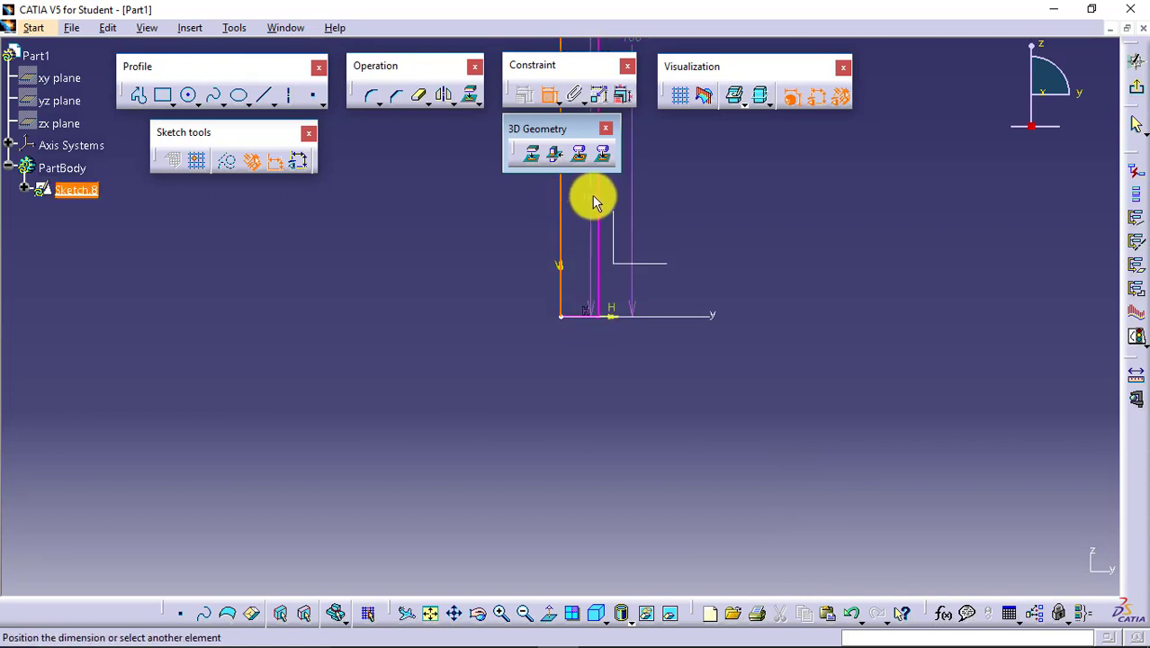
left_click(599, 193)
left_click(590, 365)
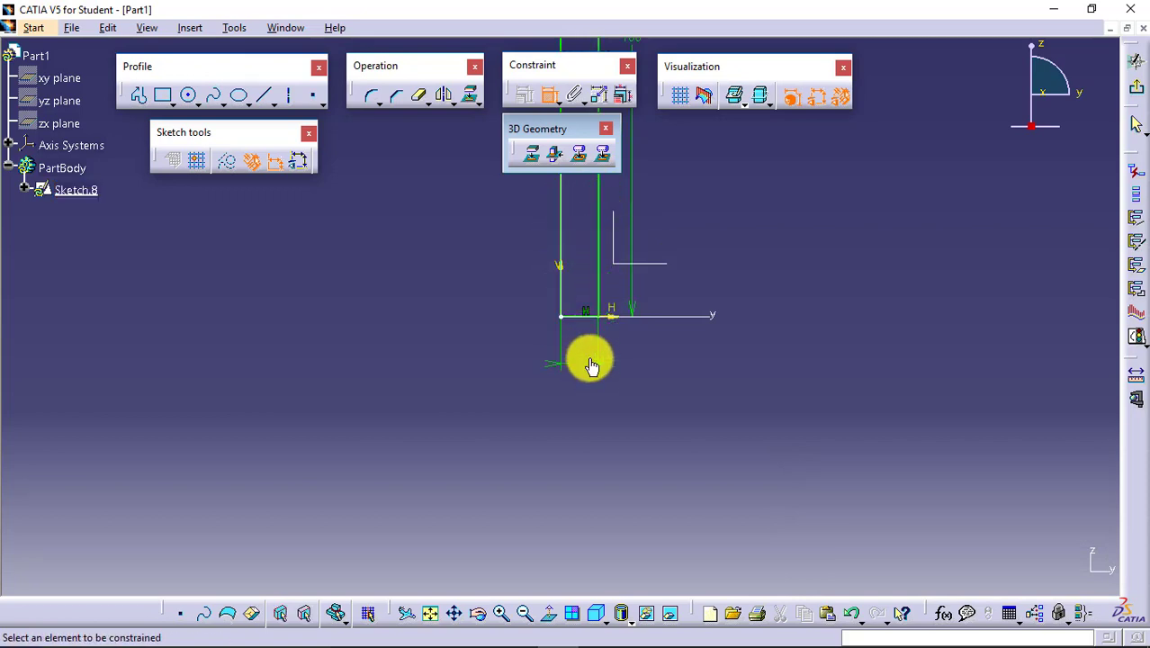
double_click(590, 364)
type("10mm")
key("Return")
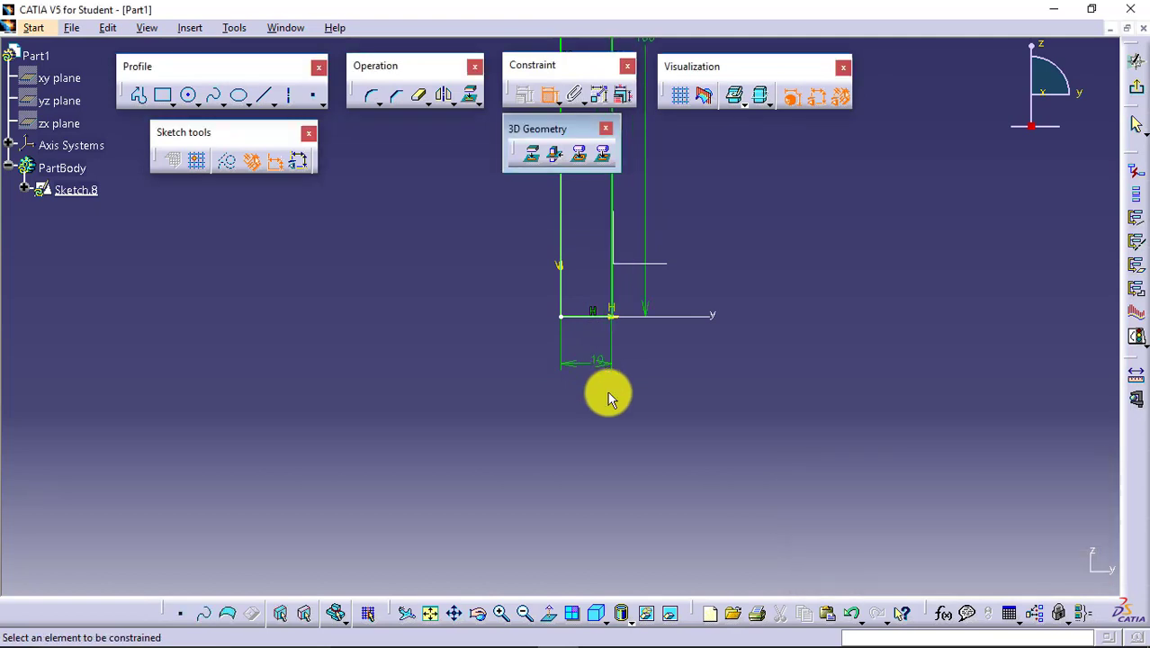
left_click(433, 612)
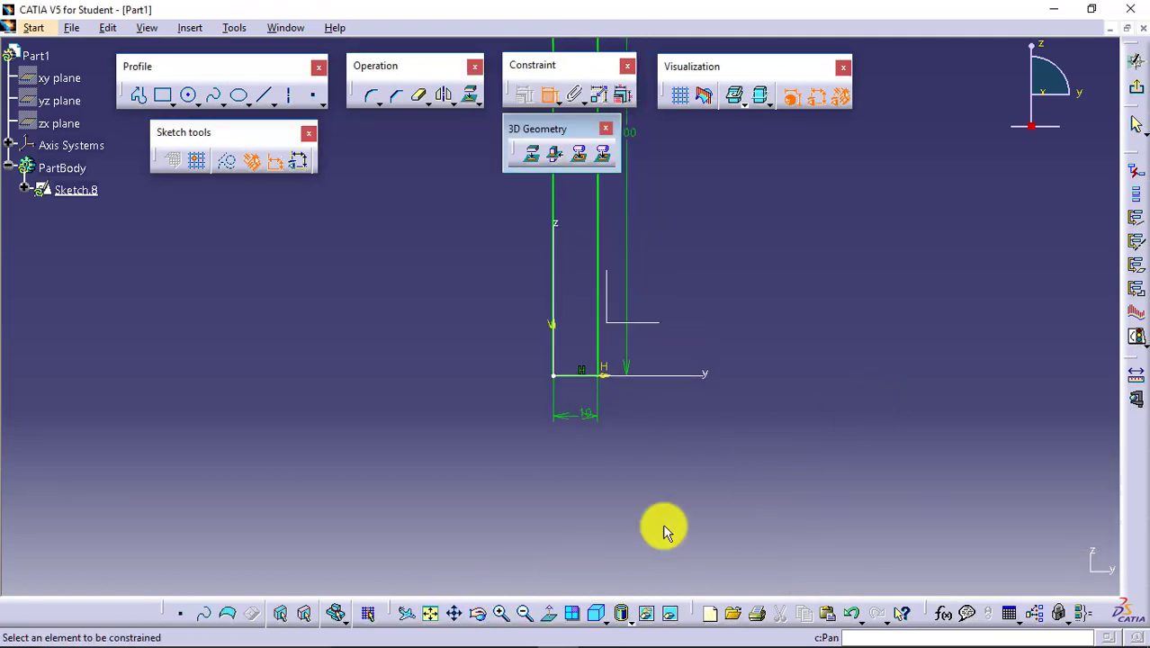
left_click(544, 307)
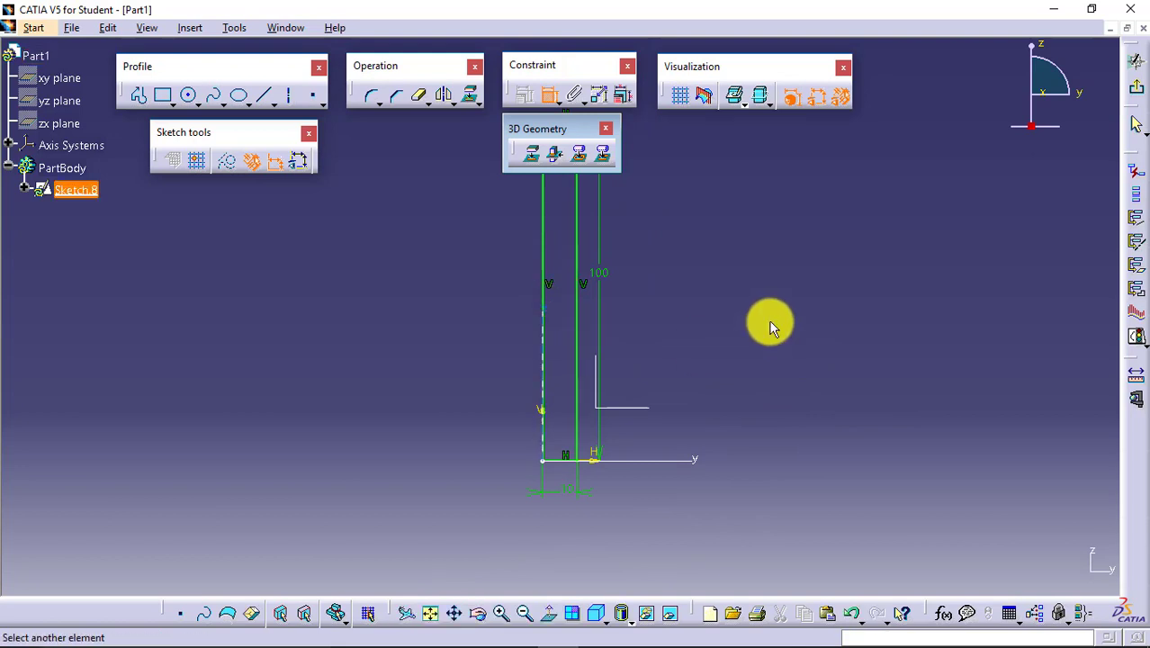
left_click(547, 95)
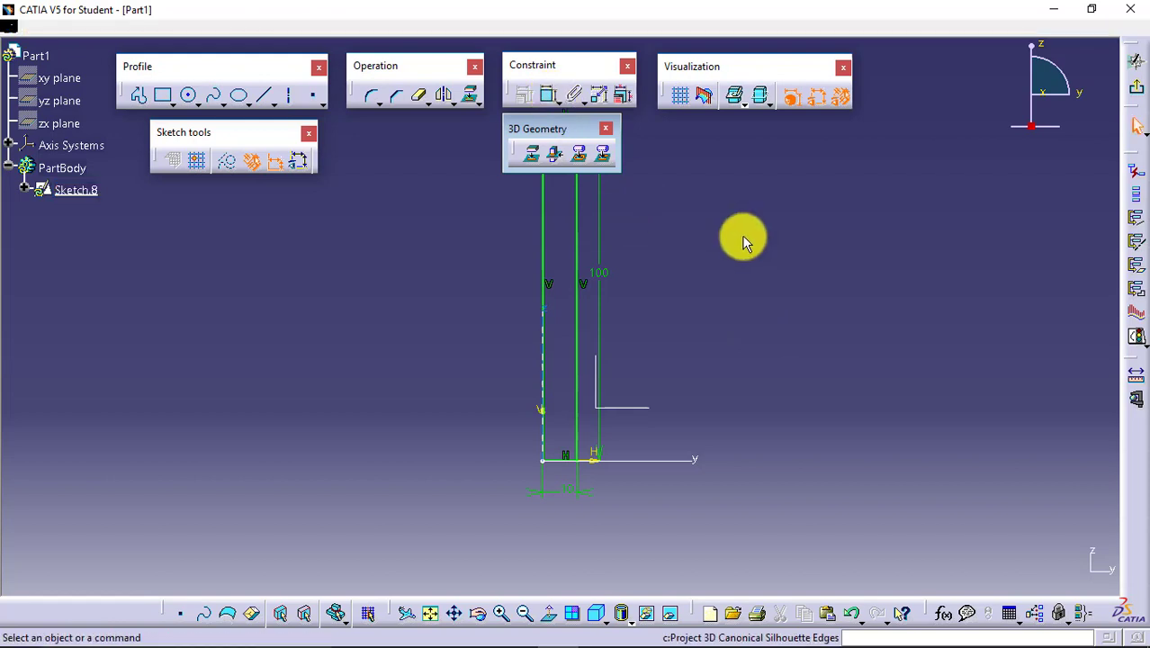
left_click(609, 130)
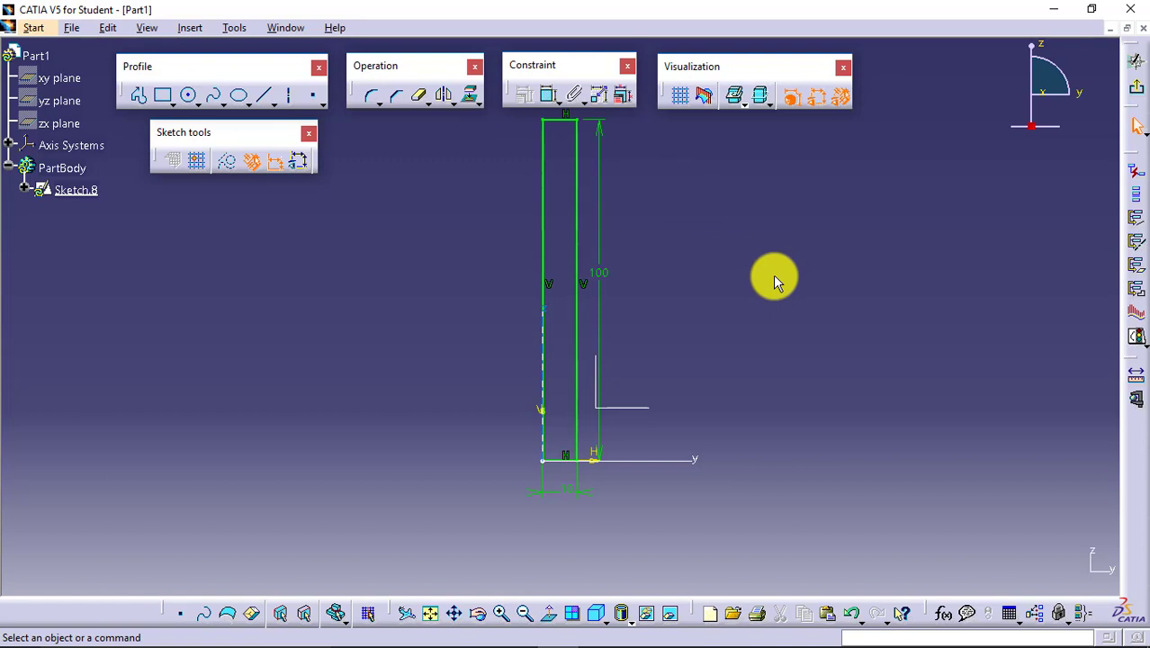
- Exit the sketch and start a Shaft with Sketch.8 as profile and the Z axis as axis
left_click(1135, 86)
left_click(878, 441)
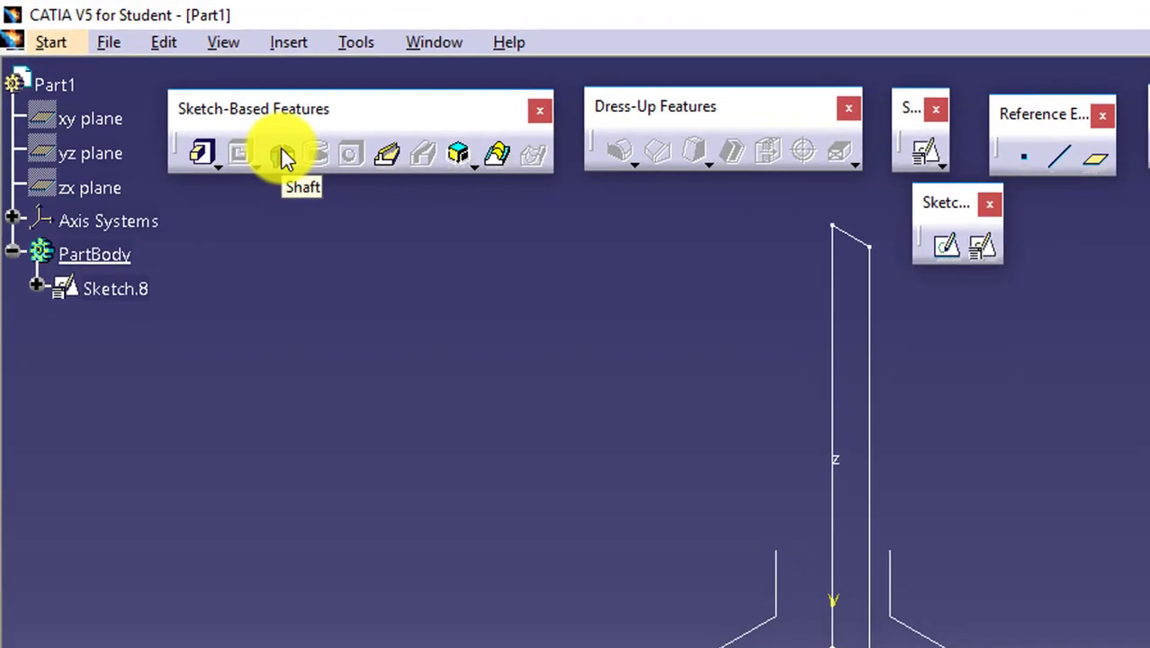
left_click(283, 155)
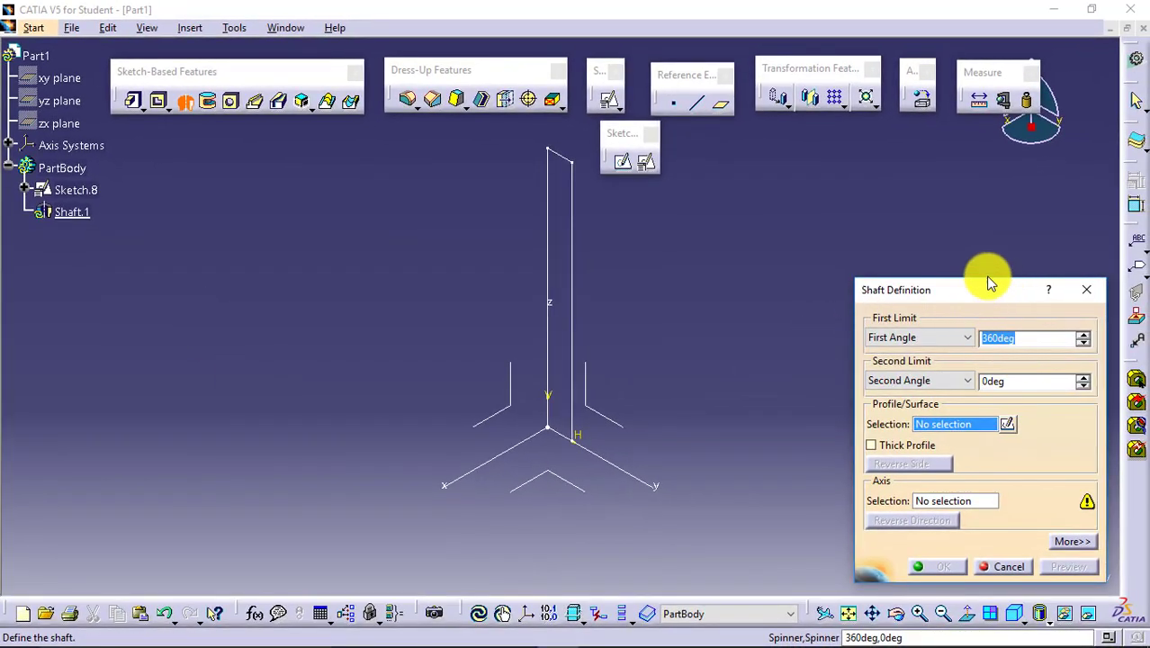
left_click_drag(954, 287, 865, 173)
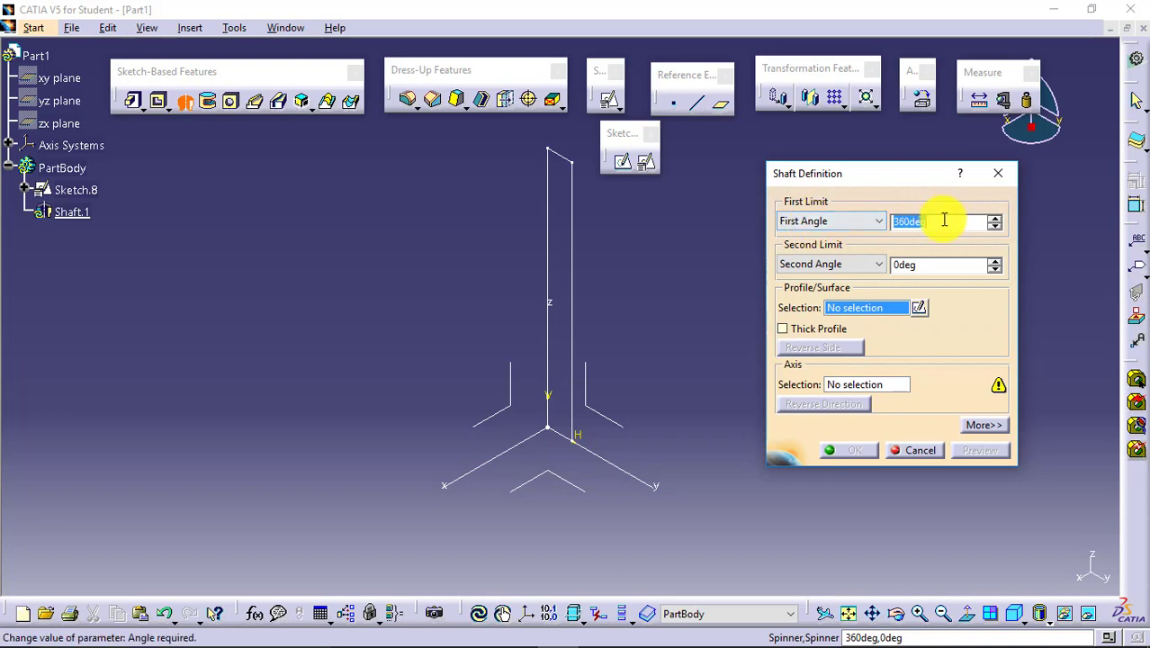
left_click(943, 268)
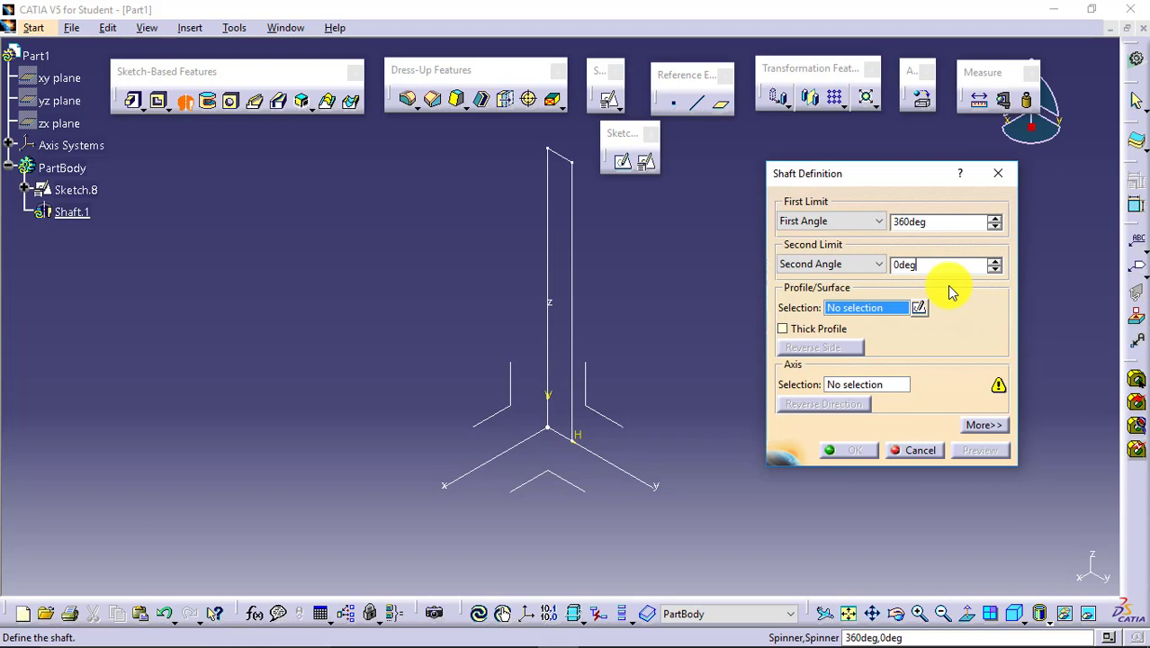
left_click(570, 218)
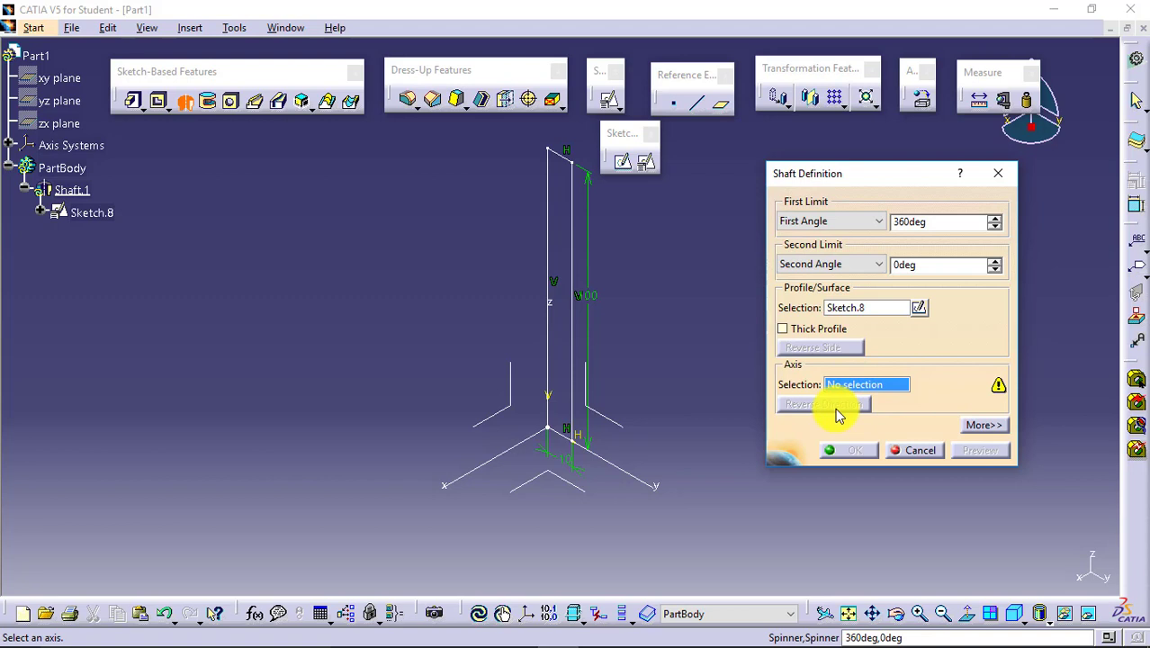
left_click(559, 306)
- Preview different revolve angles and create Shaft.1 at 192 degrees
left_click(977, 450)
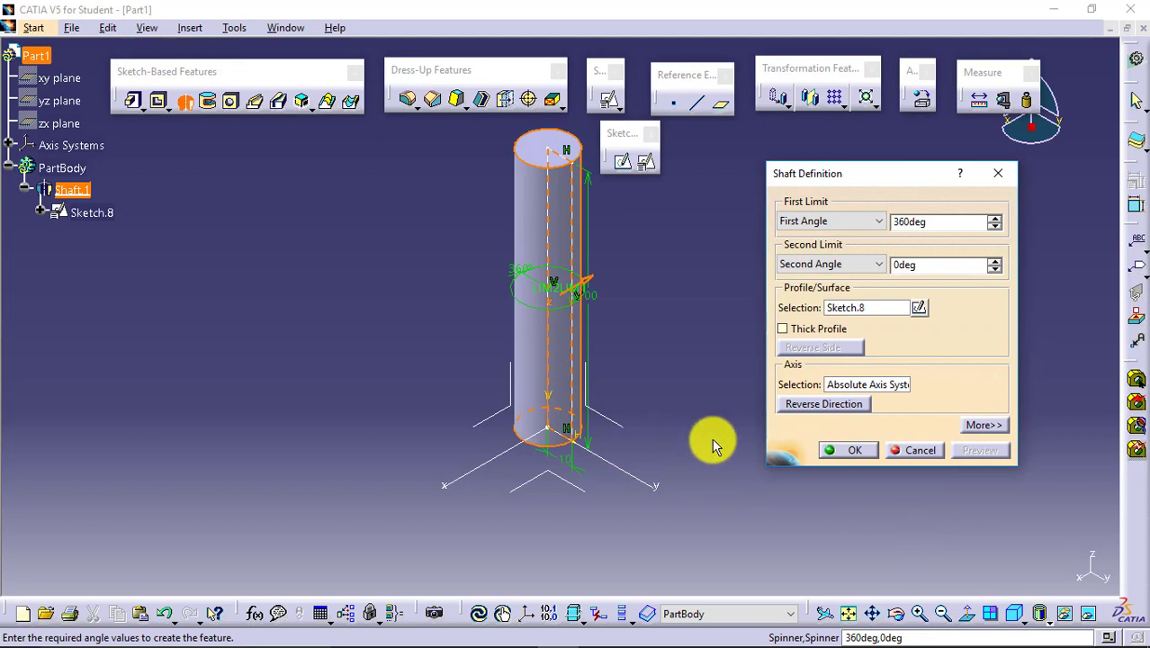
left_click(994, 226)
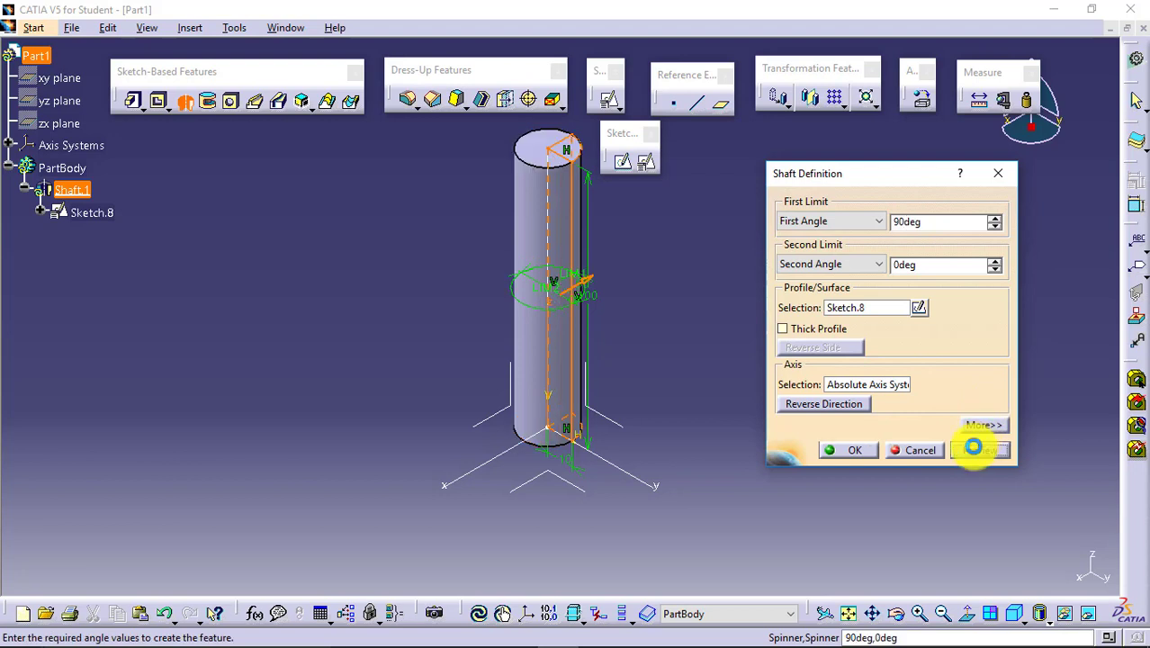
left_click(855, 453)
mouse_move(562, 264)
left_mouse_down()
mouse_move(570, 272)
mouse_move(550, 263)
left_mouse_up()
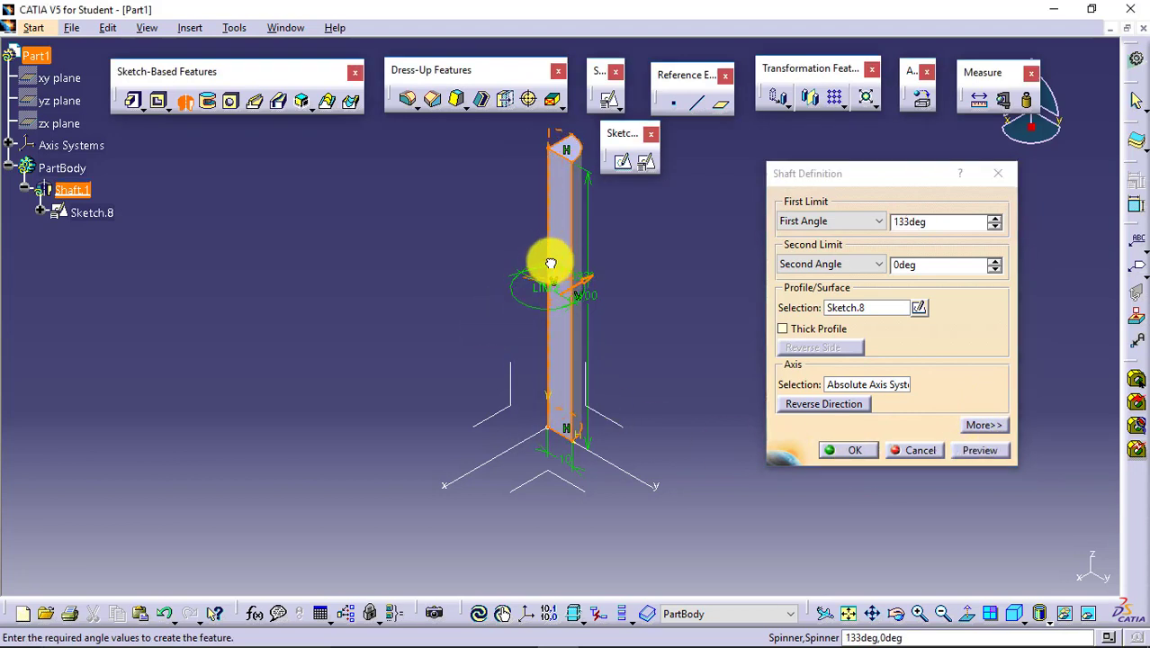
left_click(965, 452)
left_click(829, 451)
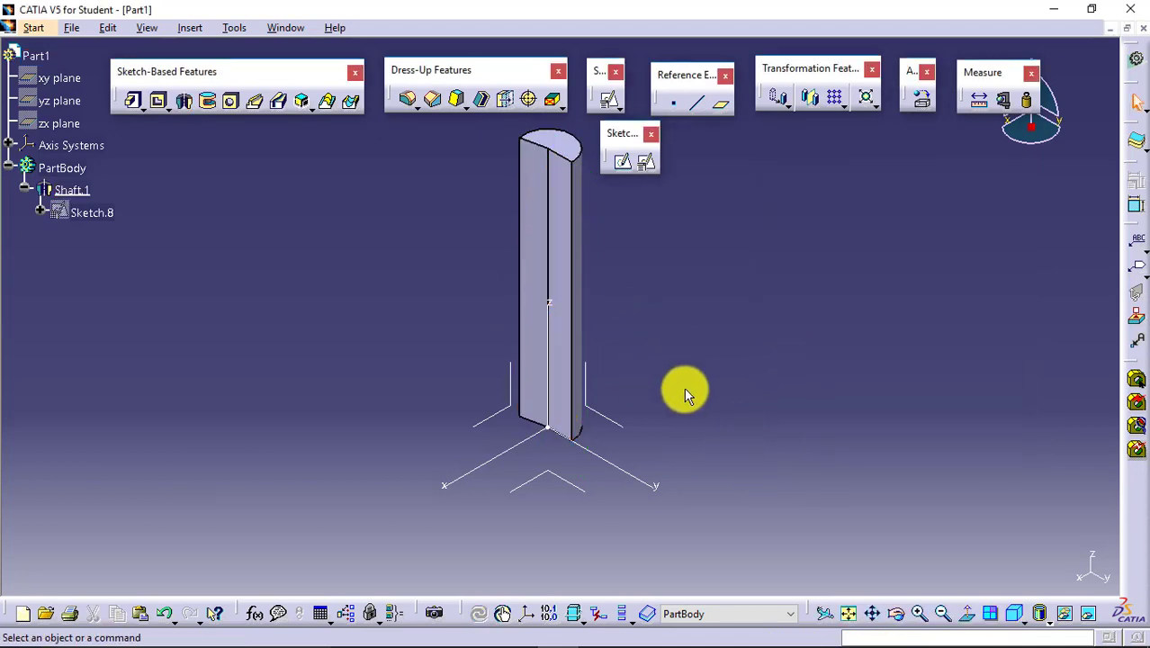
- In Sketch.8, draw an angled notched profile starting and ending on the vertical line
double_click(100, 213)
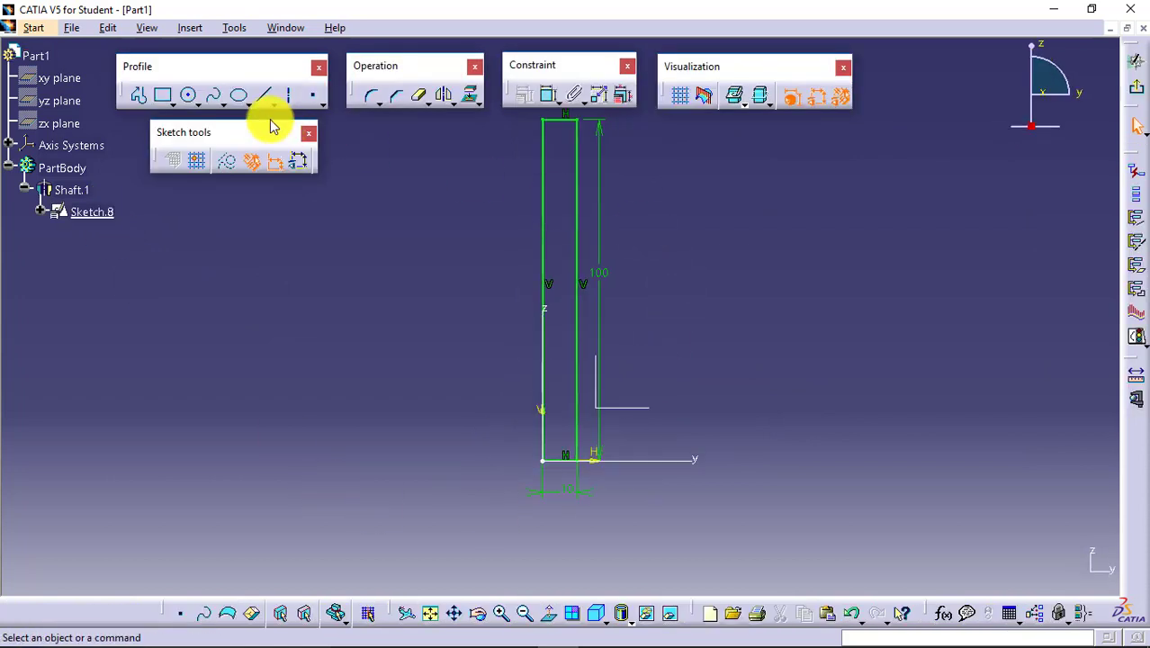
left_click(142, 96)
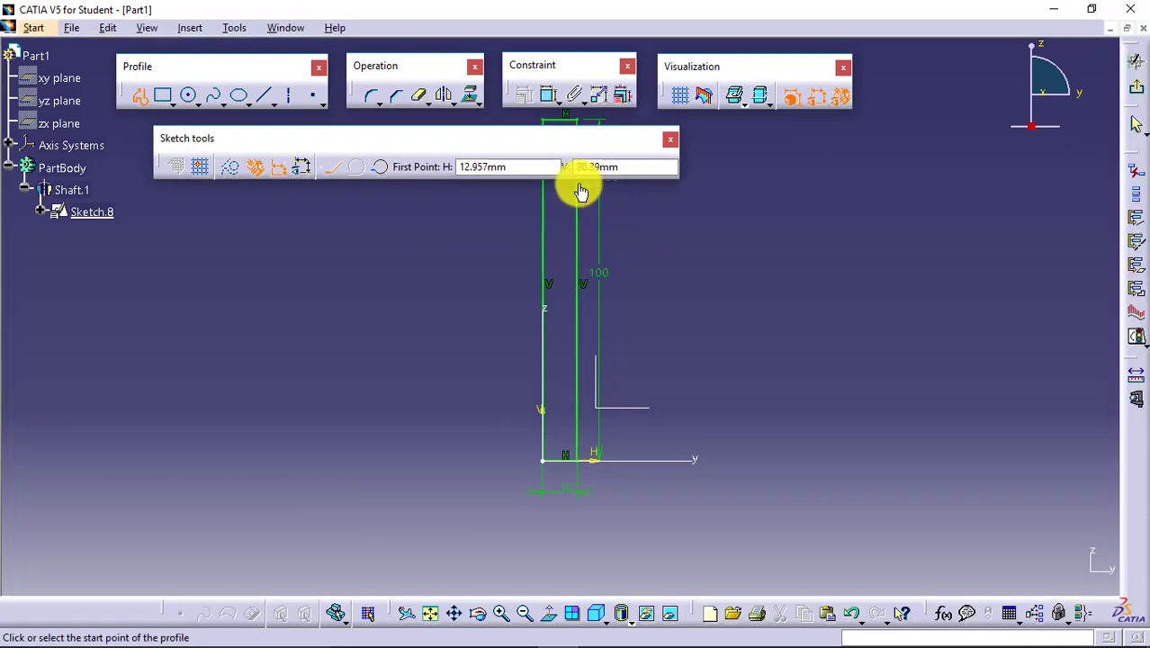
left_click(580, 191)
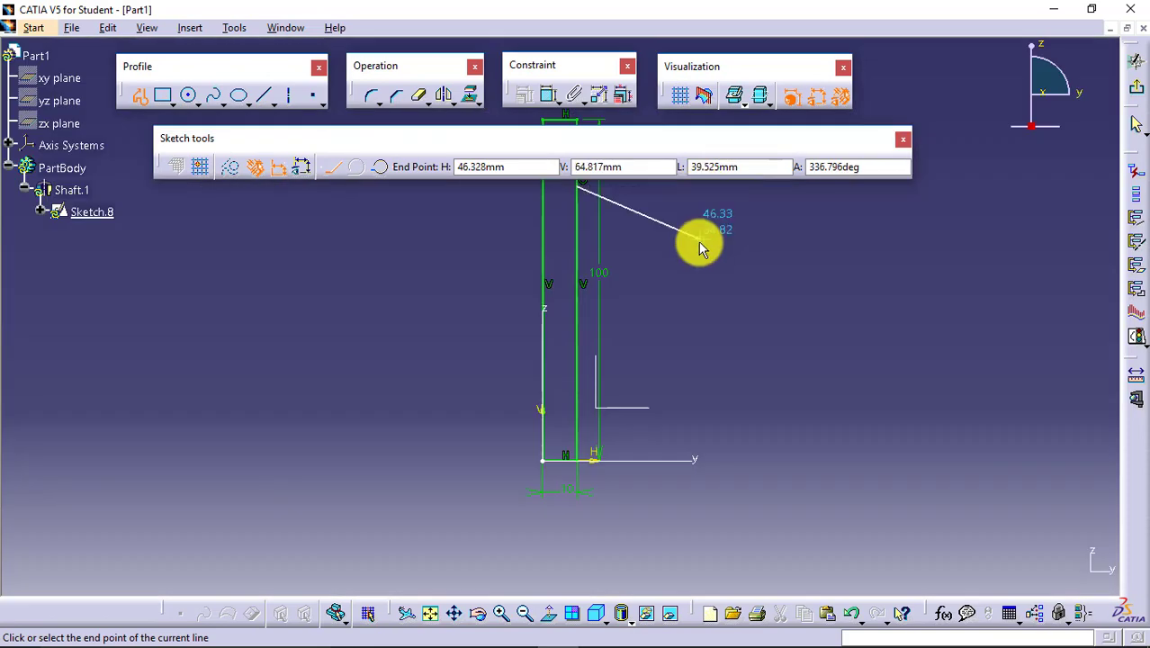
left_click(700, 196)
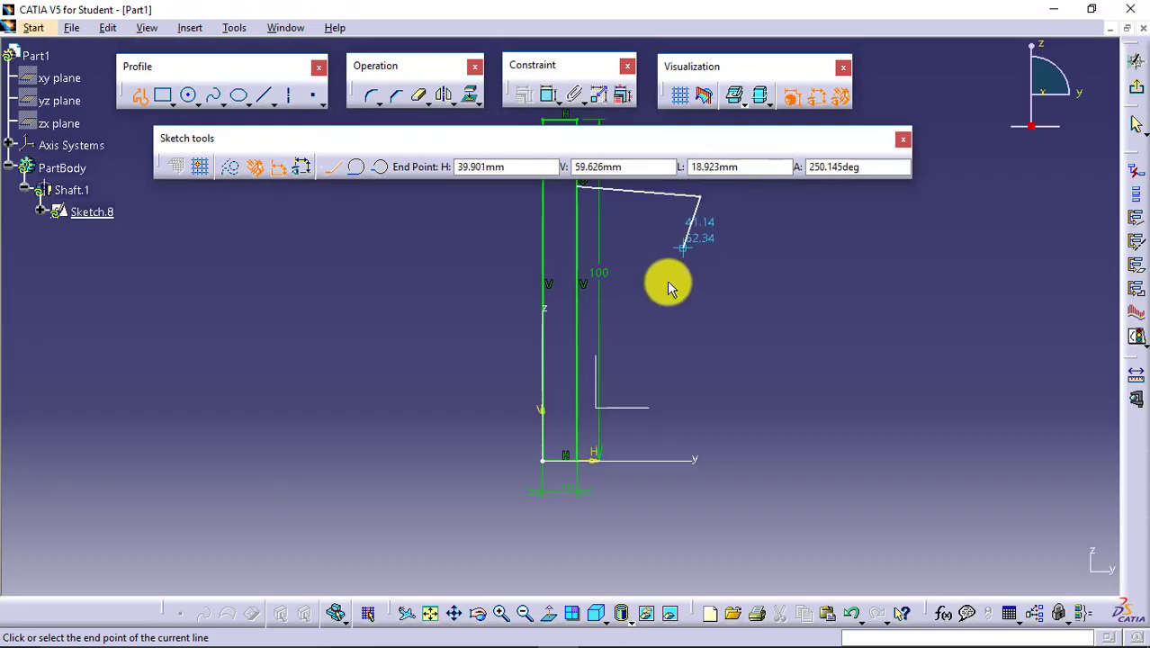
left_click(667, 292)
left_click(782, 315)
left_click(778, 379)
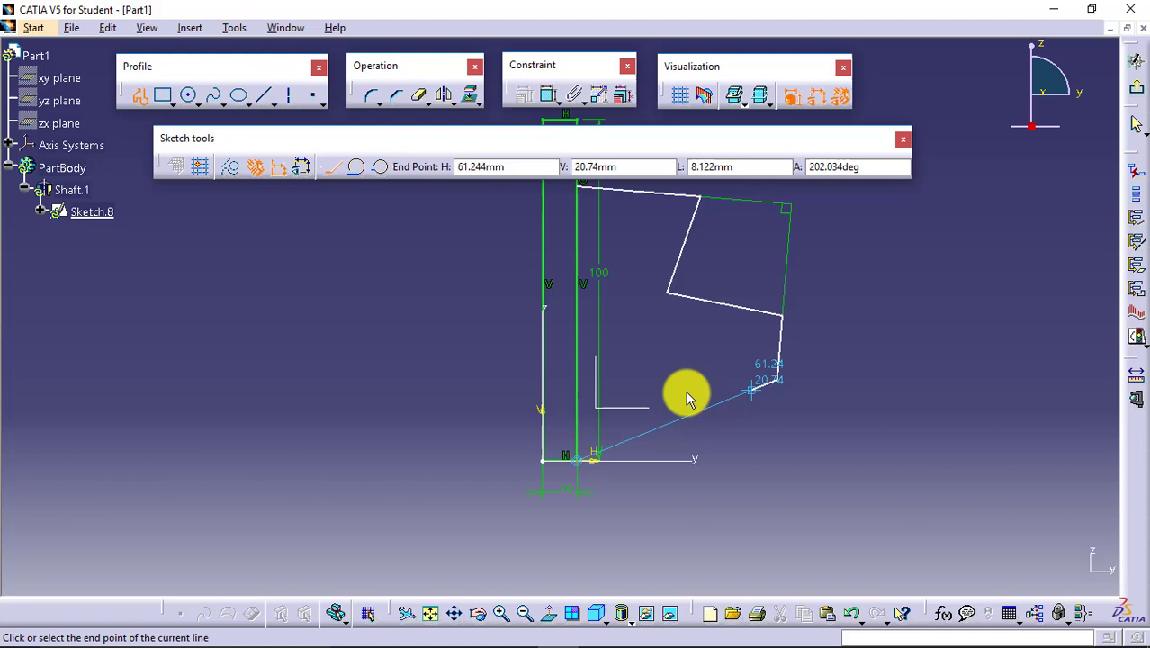
left_click(581, 397)
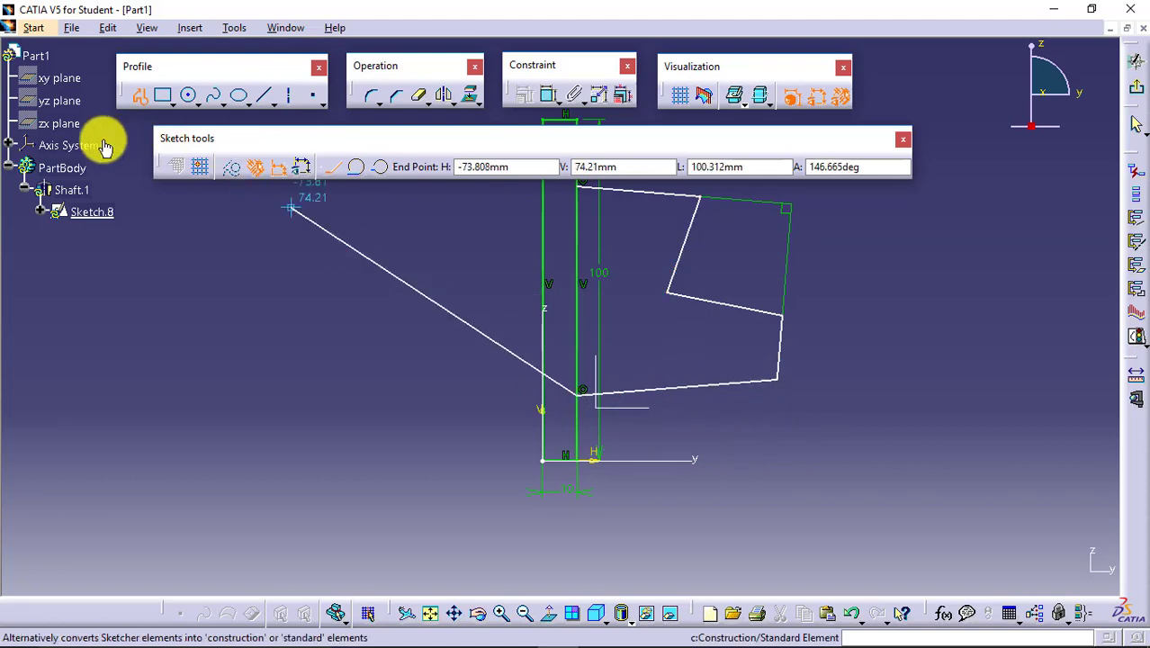
left_click(139, 97)
left_click(425, 298)
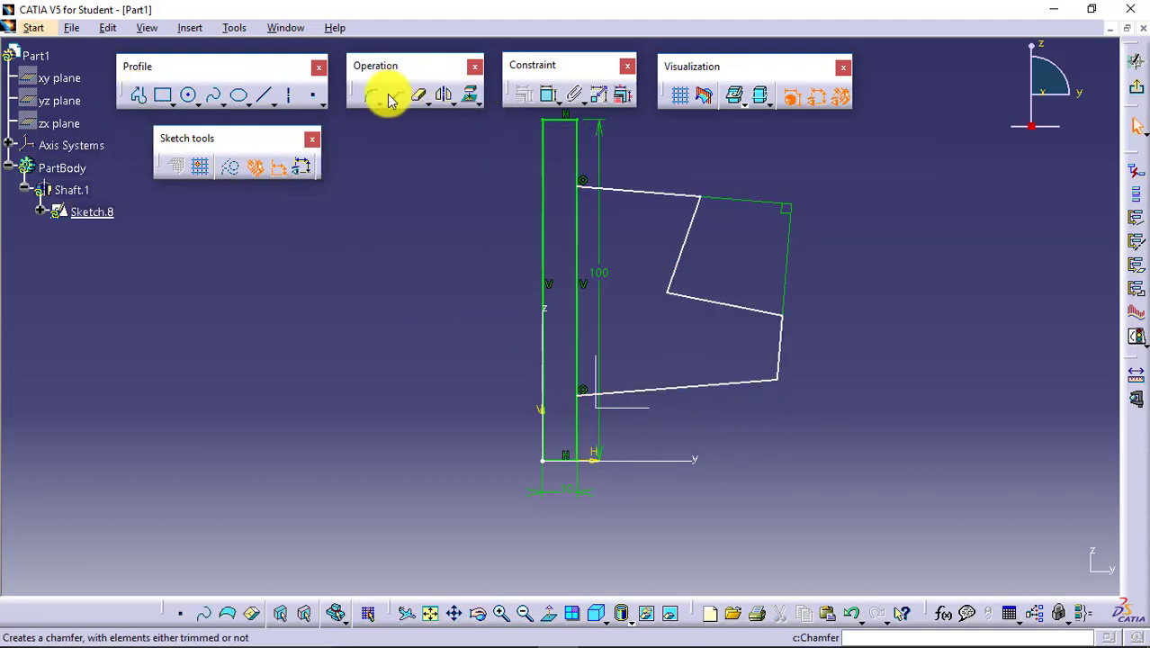
- Quick Trim the inner vertical line, keep the 100 dimension, and exit the sketch
left_click(419, 97)
left_click(578, 253)
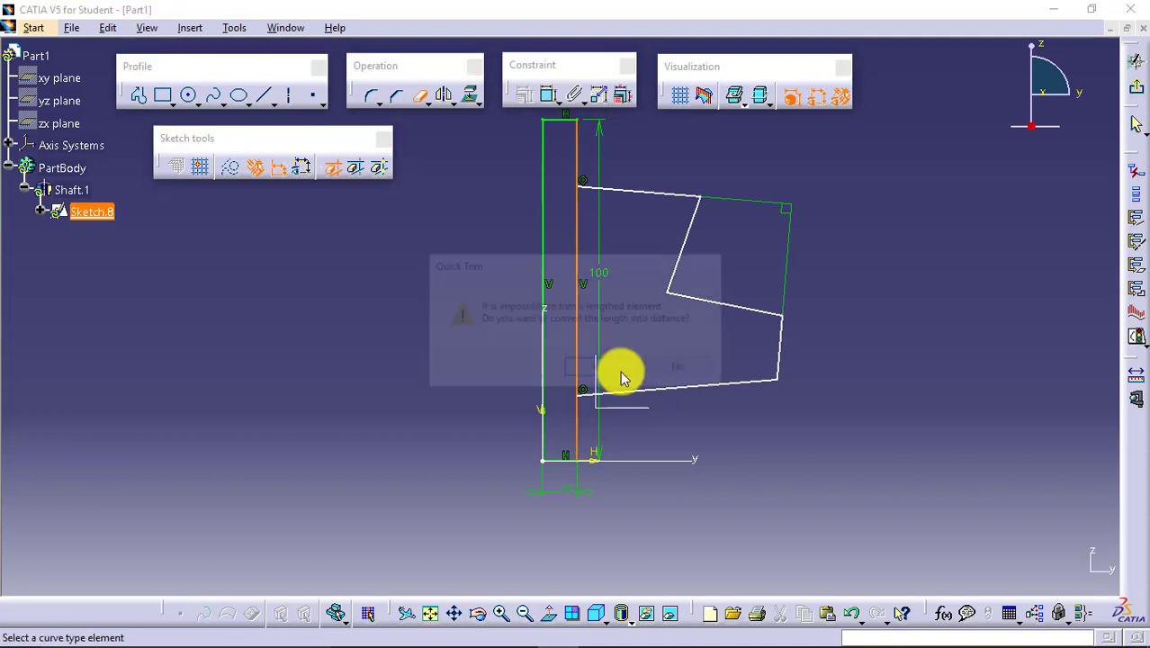
left_click(681, 370)
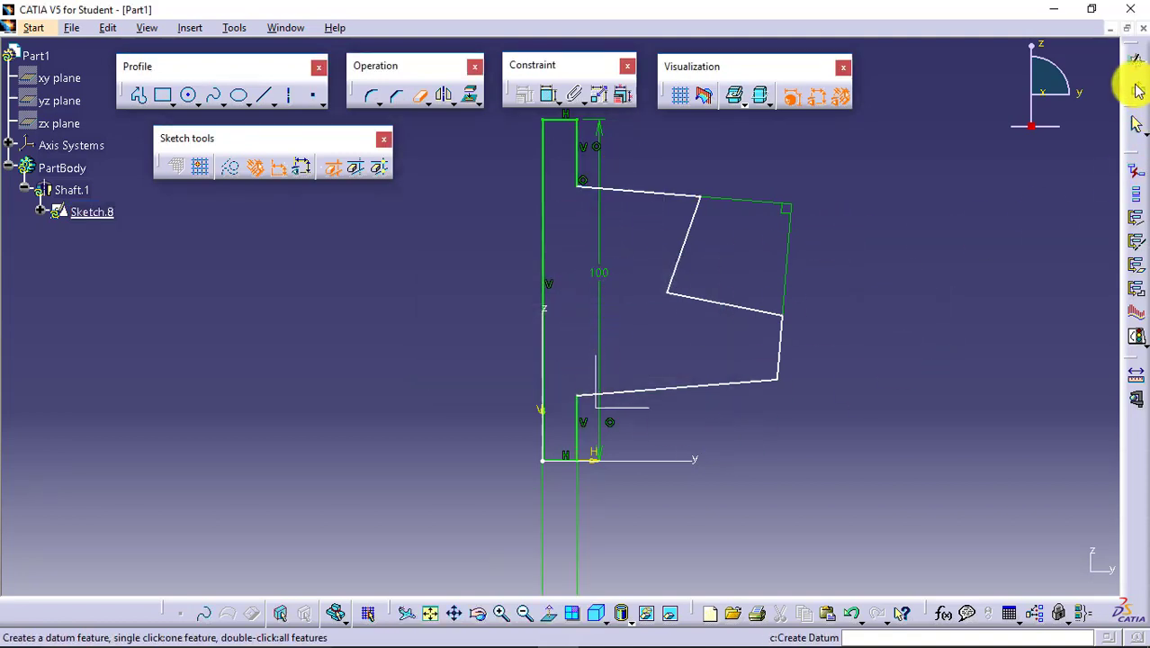
left_click(1136, 90)
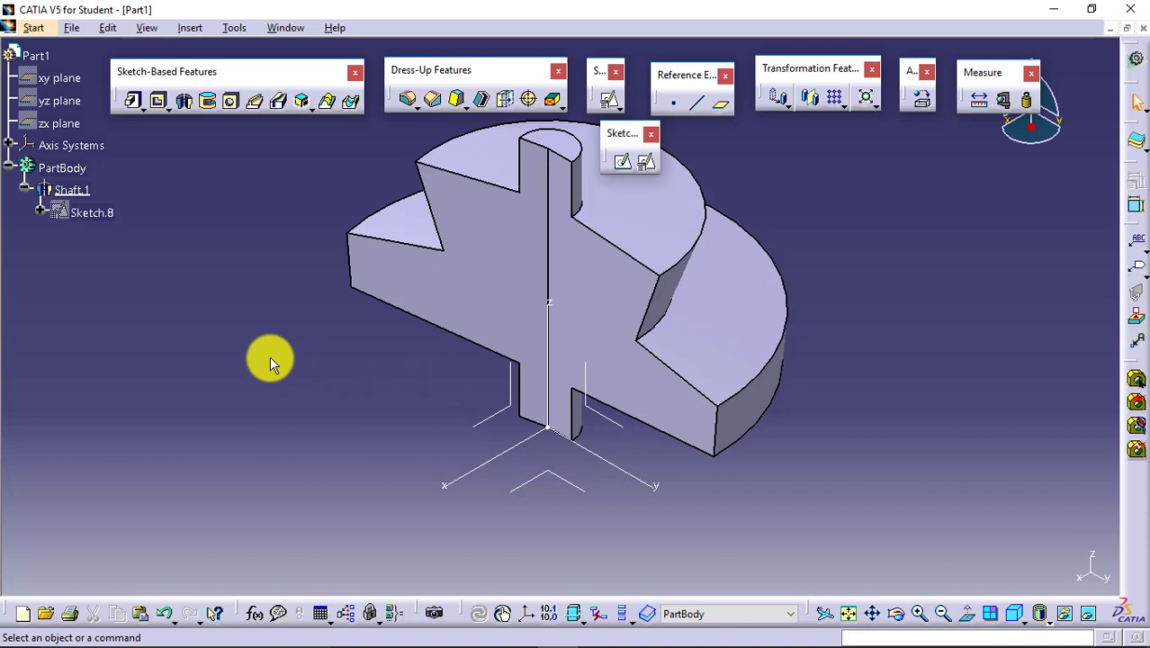
- Reopen Sketch.8 and delete Line.4 and Line.3
double_click(94, 211)
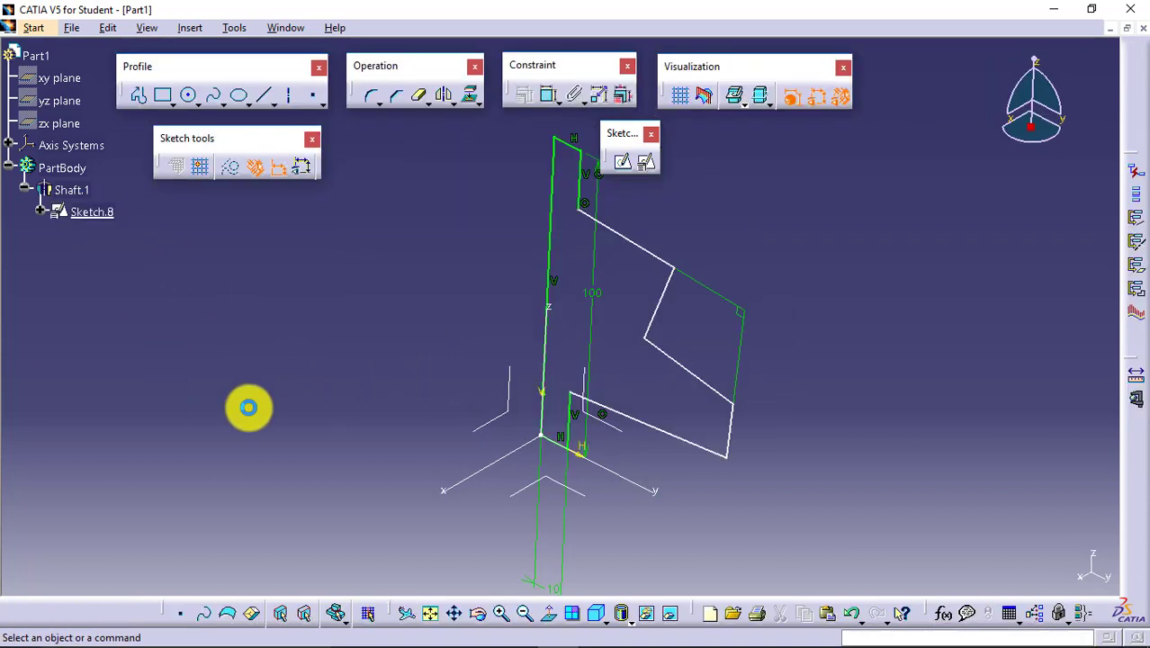
right_click(541, 227)
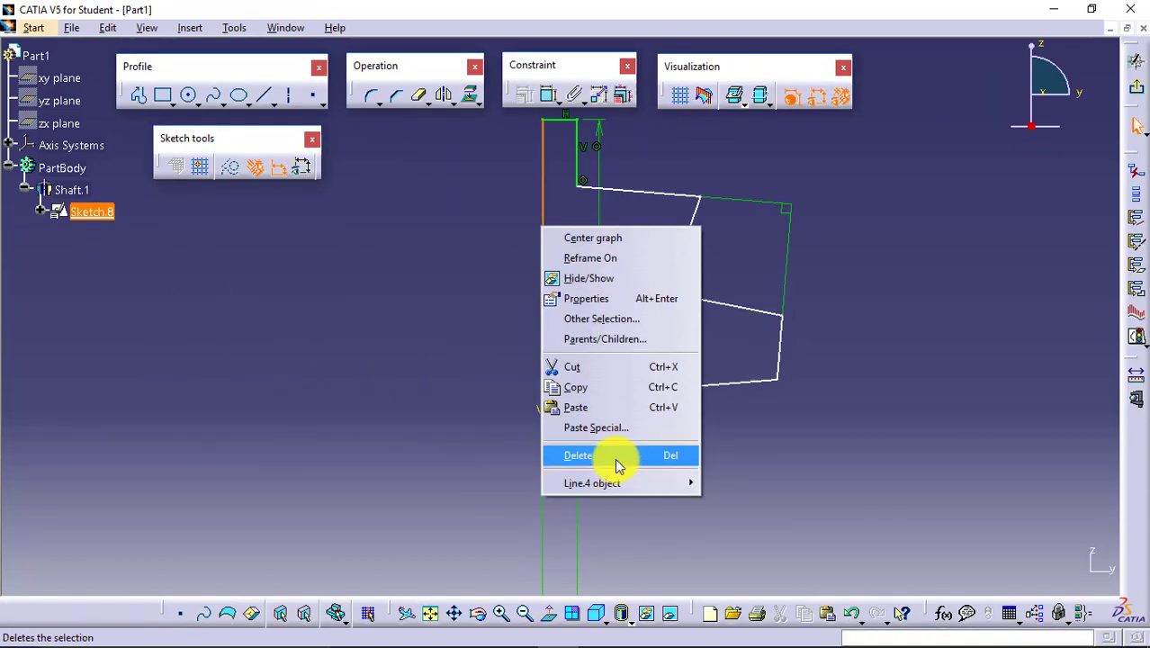
left_click(618, 466)
right_click(553, 118)
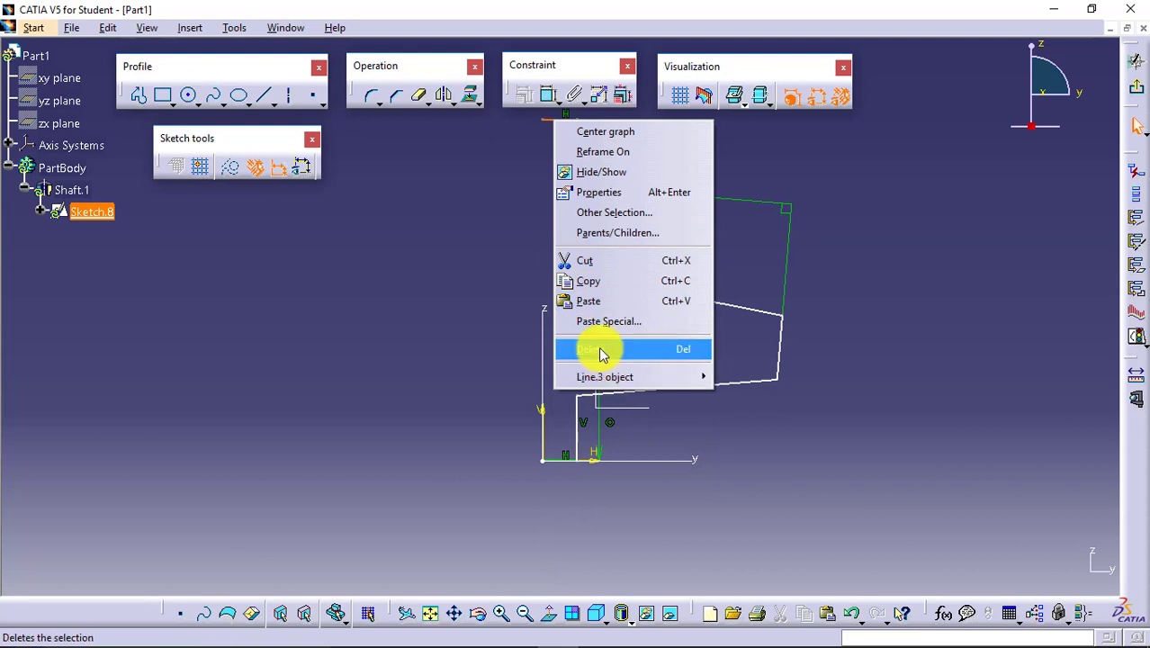
left_click(601, 351)
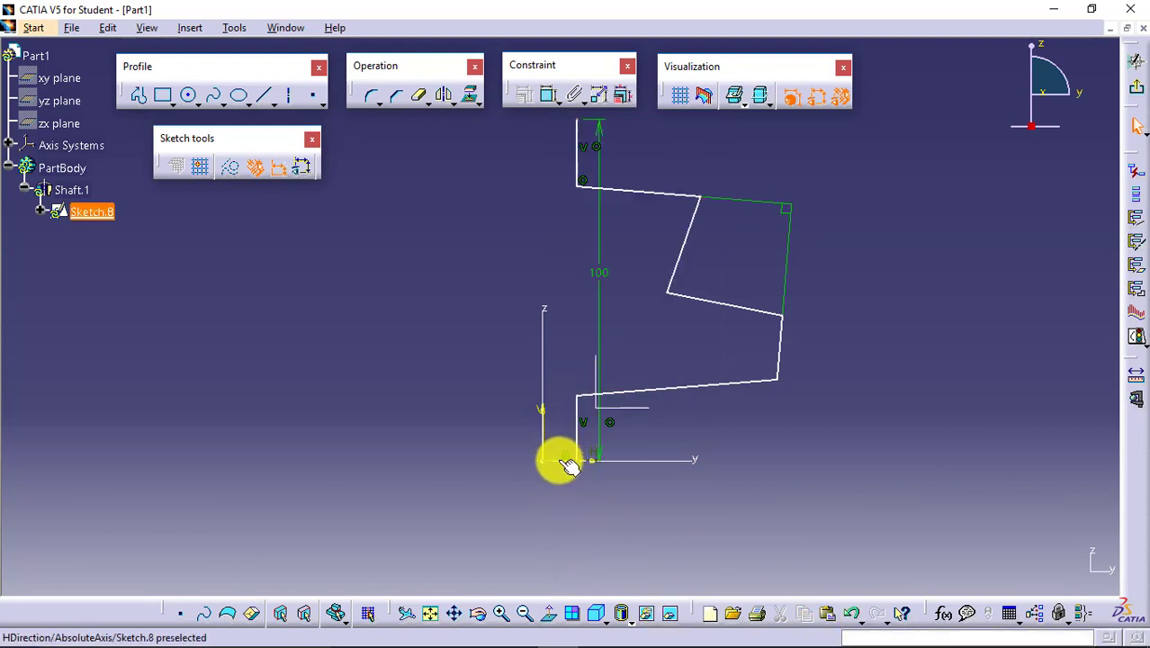
- Shorten the profile's left vertical edge by dragging its endpoint down
left_click_drag(581, 482, 582, 483)
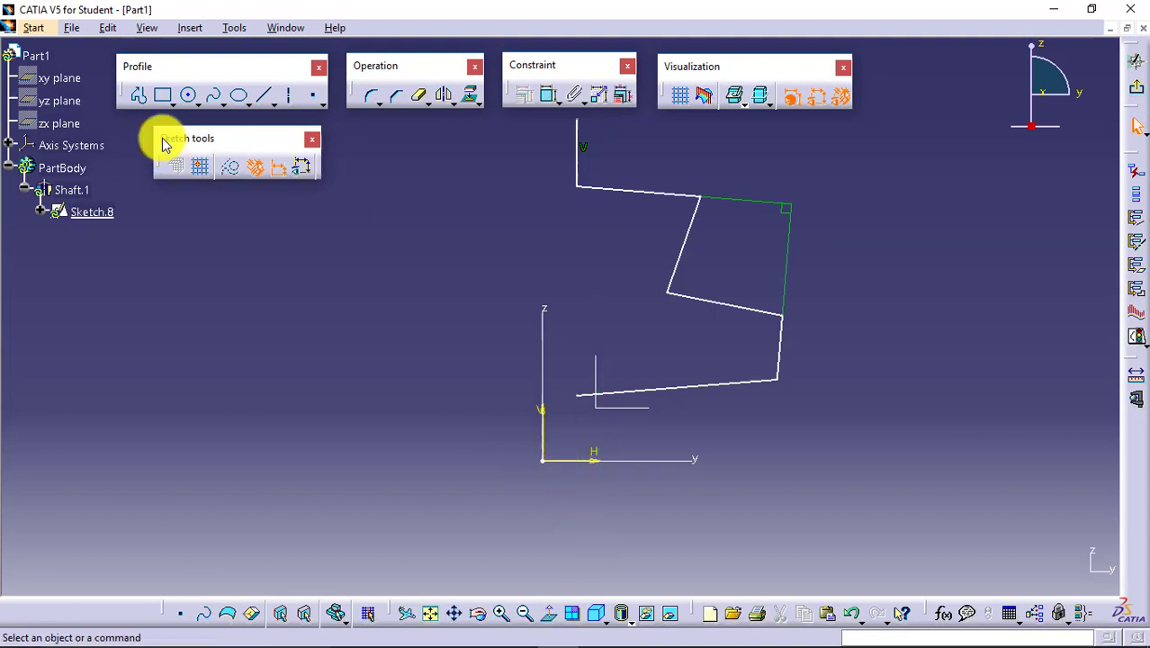
left_click(138, 95)
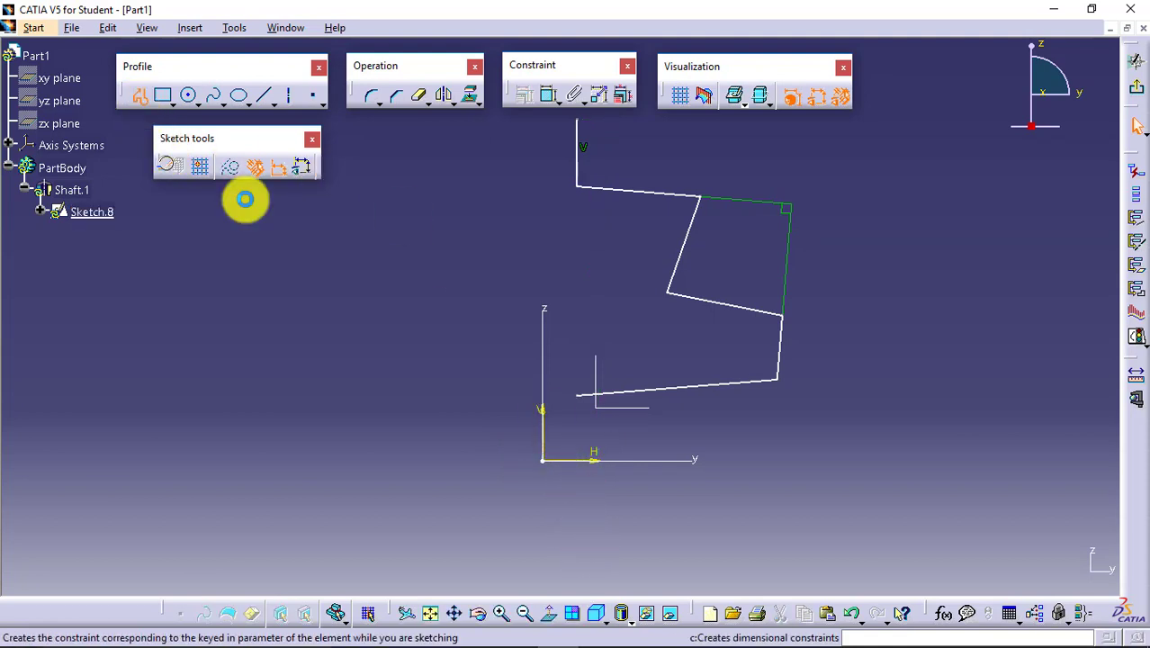
left_click(581, 396)
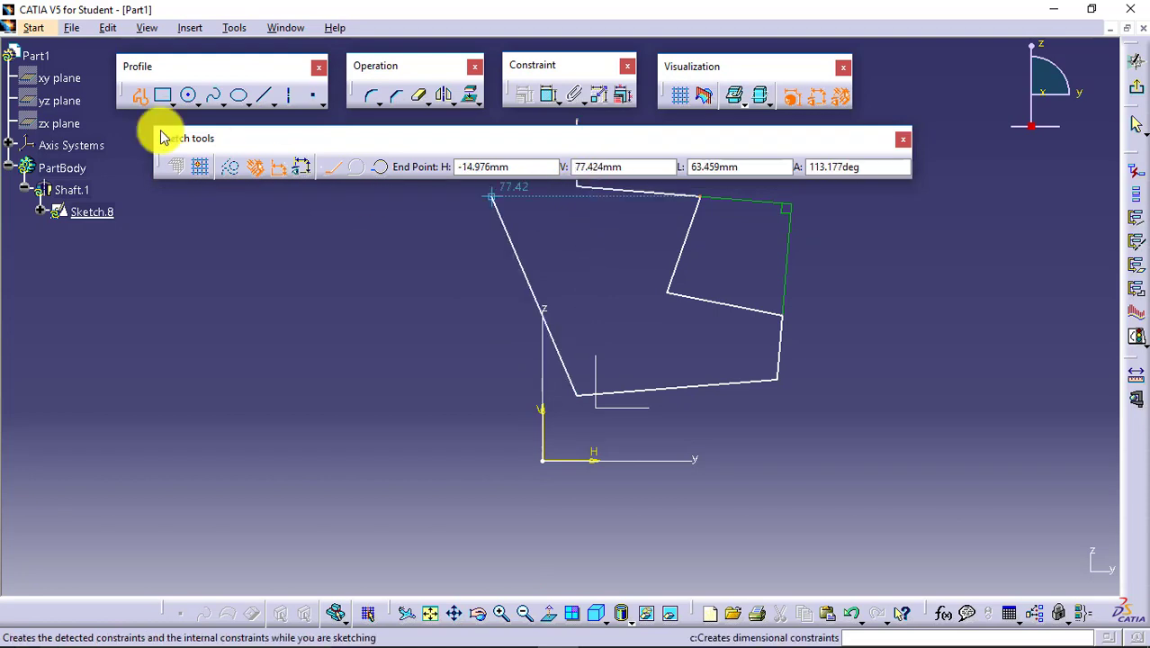
left_click(140, 95)
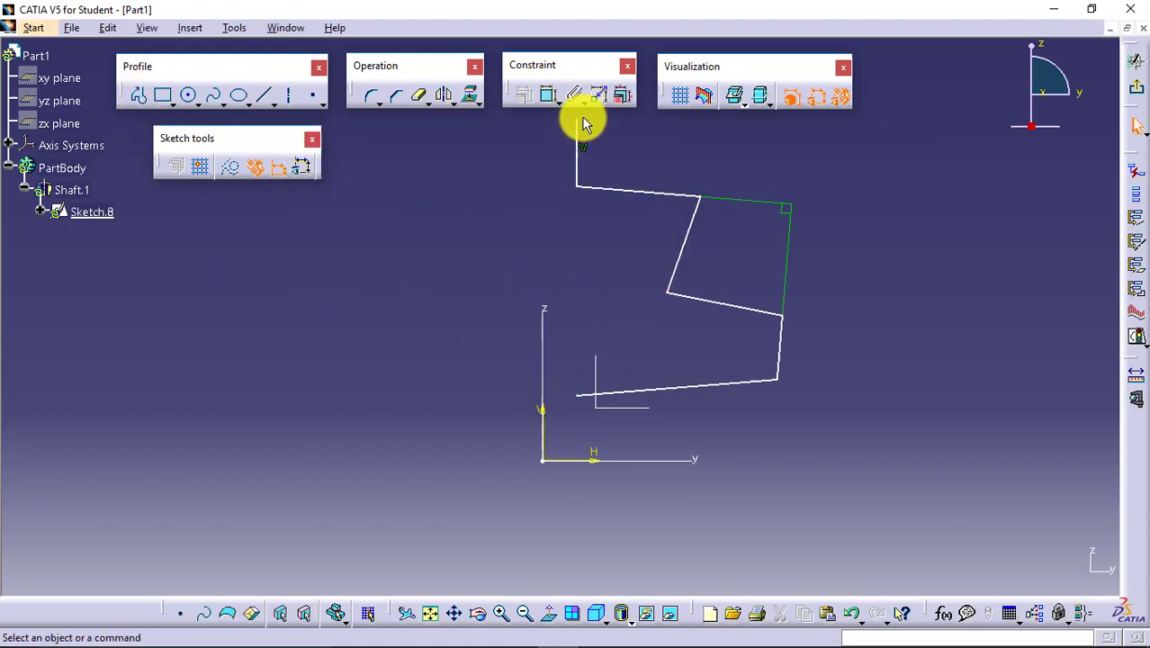
left_click_drag(587, 126, 583, 286)
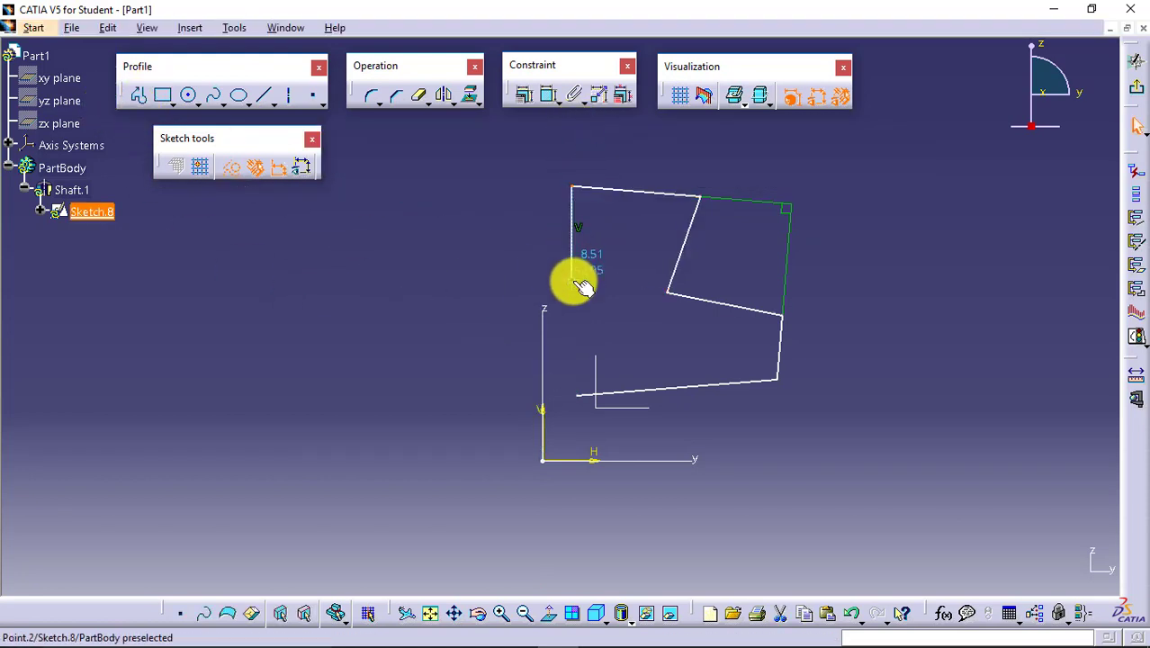
left_click(461, 164)
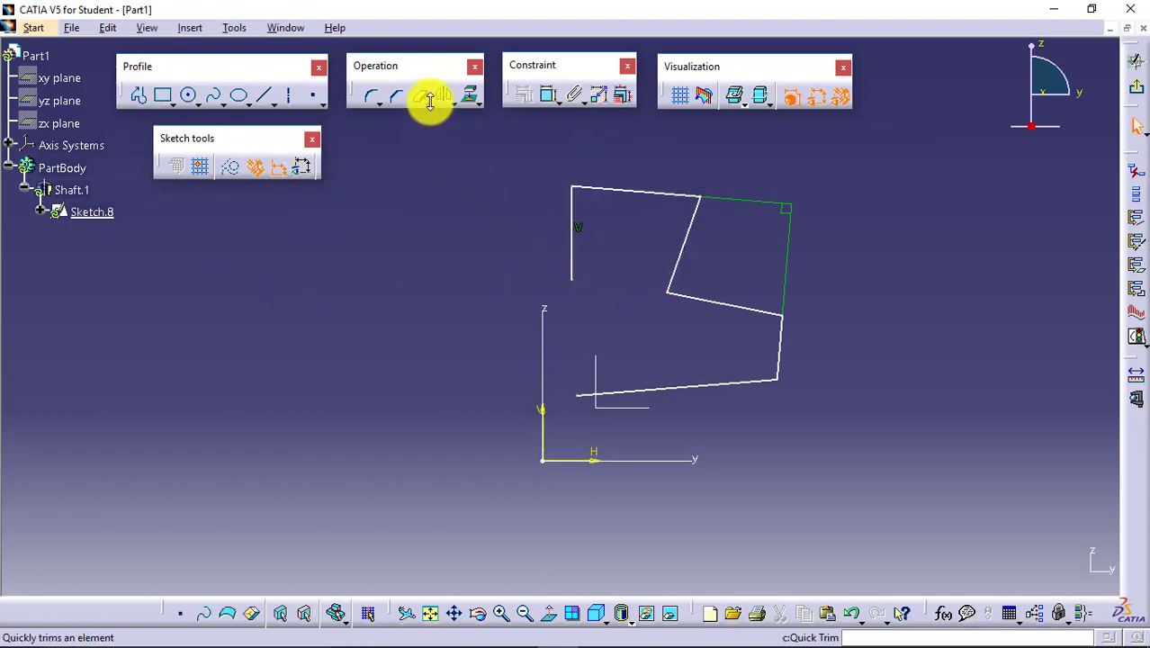
- Make the vertical edge's lower endpoint coincide with the bottom edge and make that edge horizontal
left_click(579, 286)
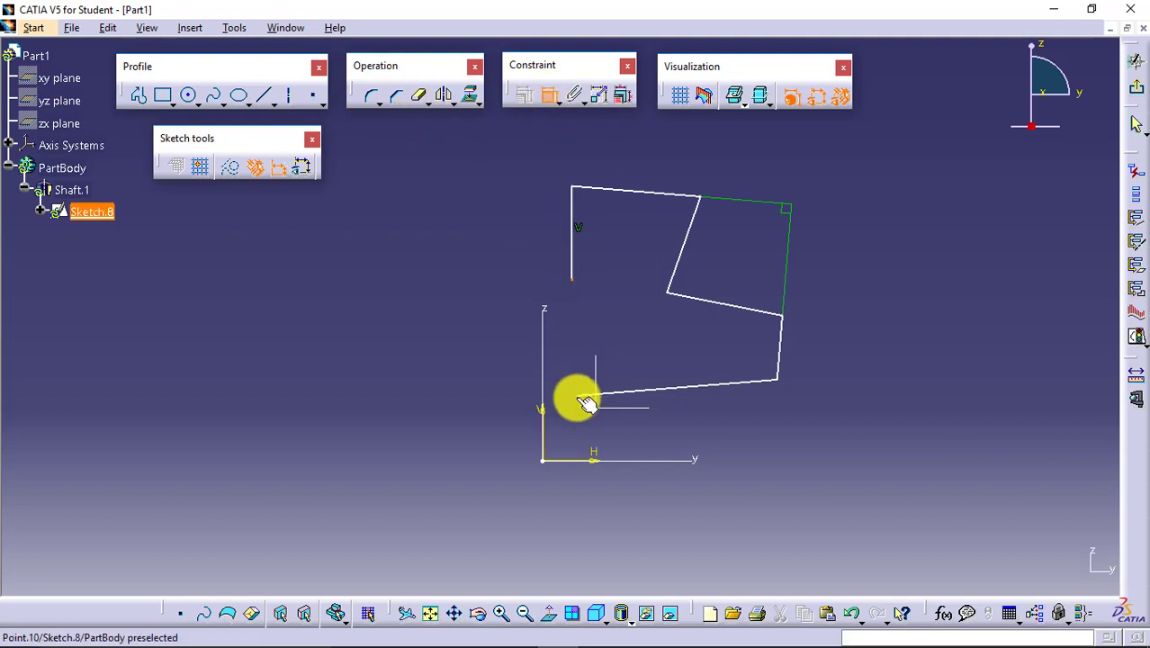
left_click(587, 403)
right_click(617, 328)
left_click(671, 450)
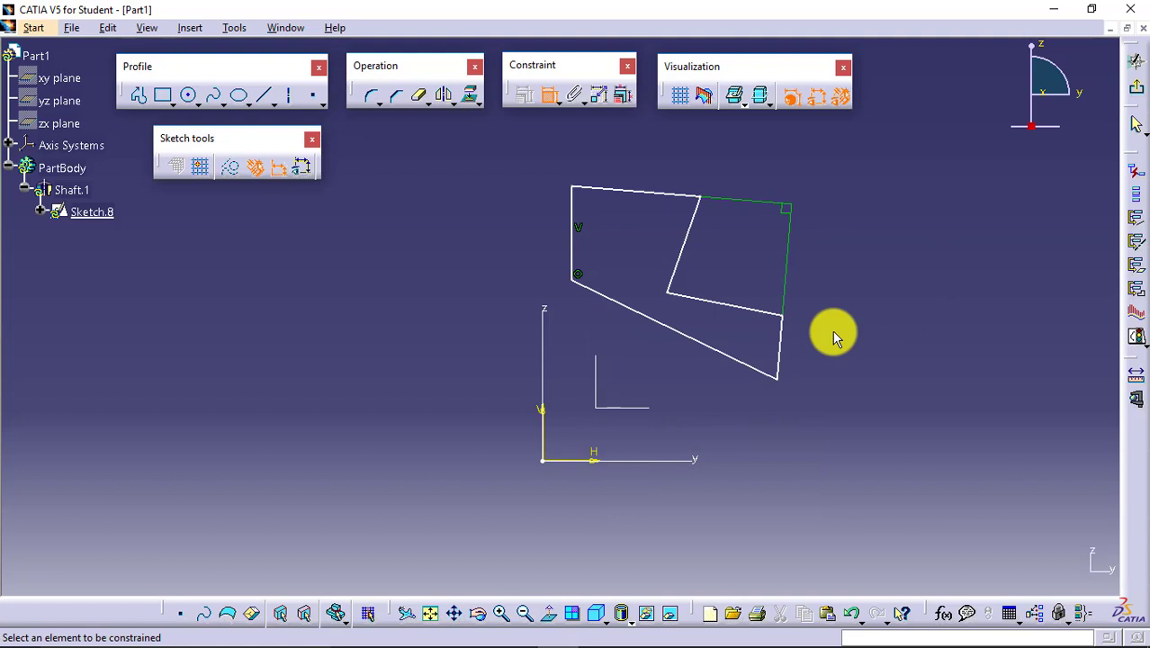
left_click(663, 324)
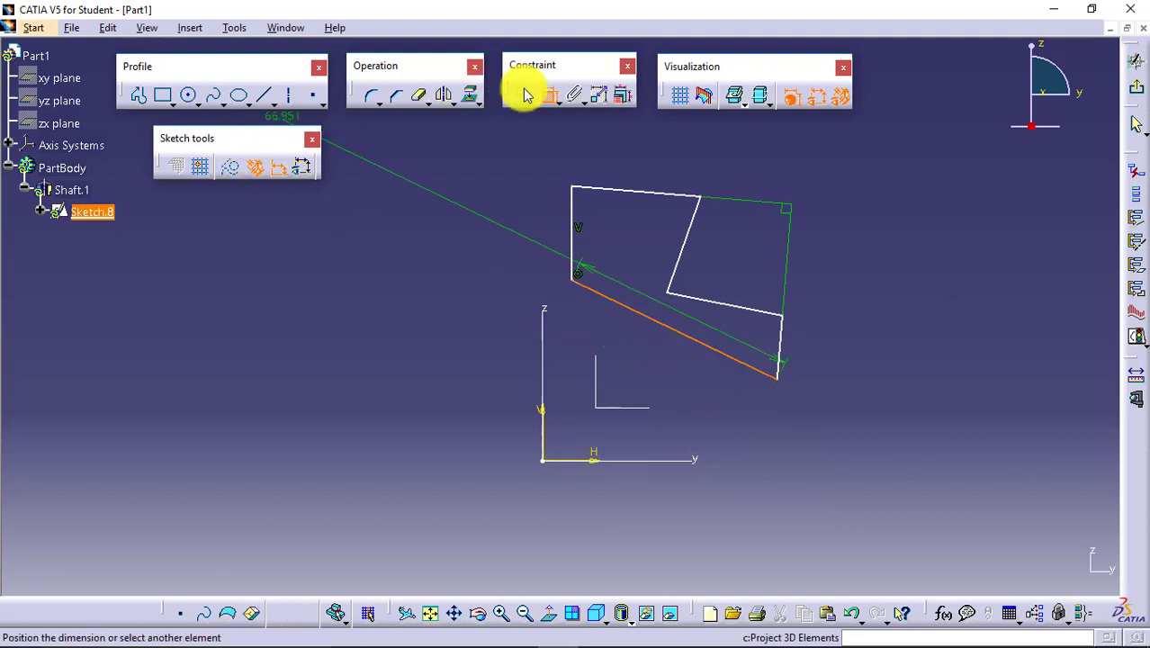
right_click(673, 376)
left_click(686, 477)
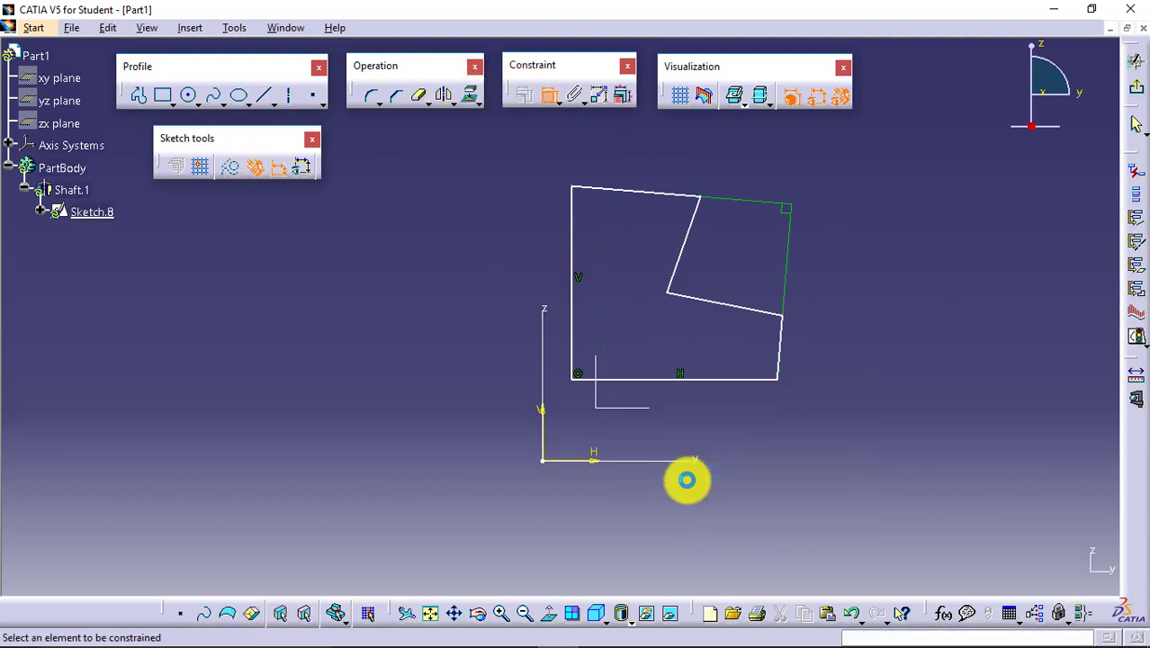
- Regenerate Shaft.1 as a full 360° revolution and tilt the view to inspect it
left_click(1135, 62)
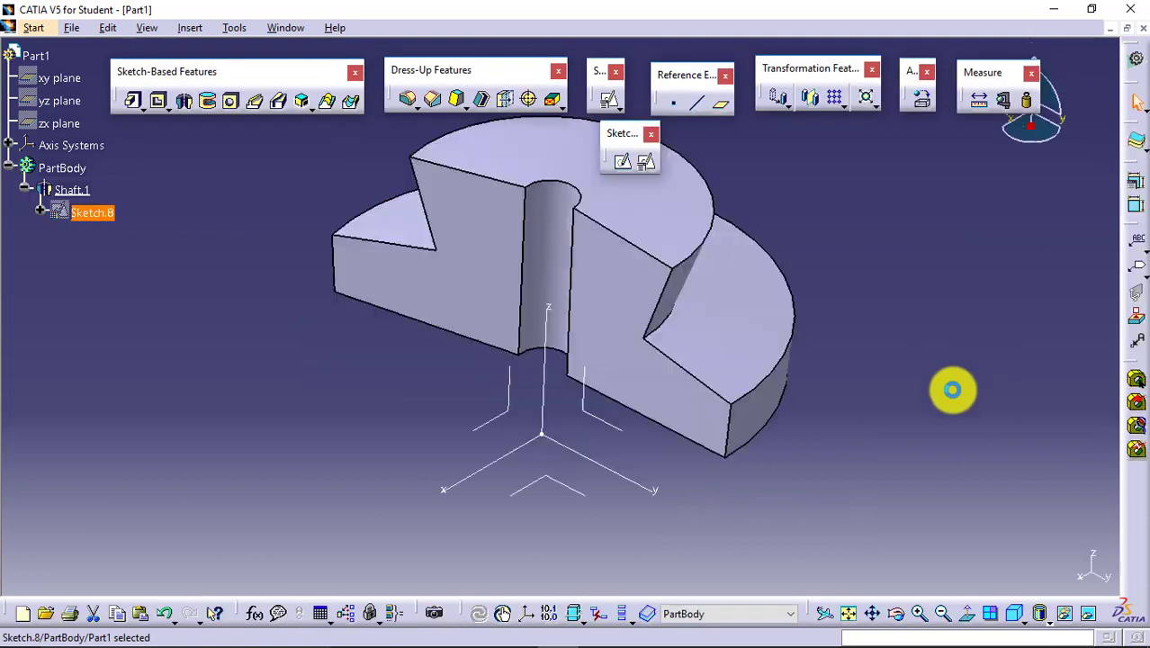
left_click(951, 390)
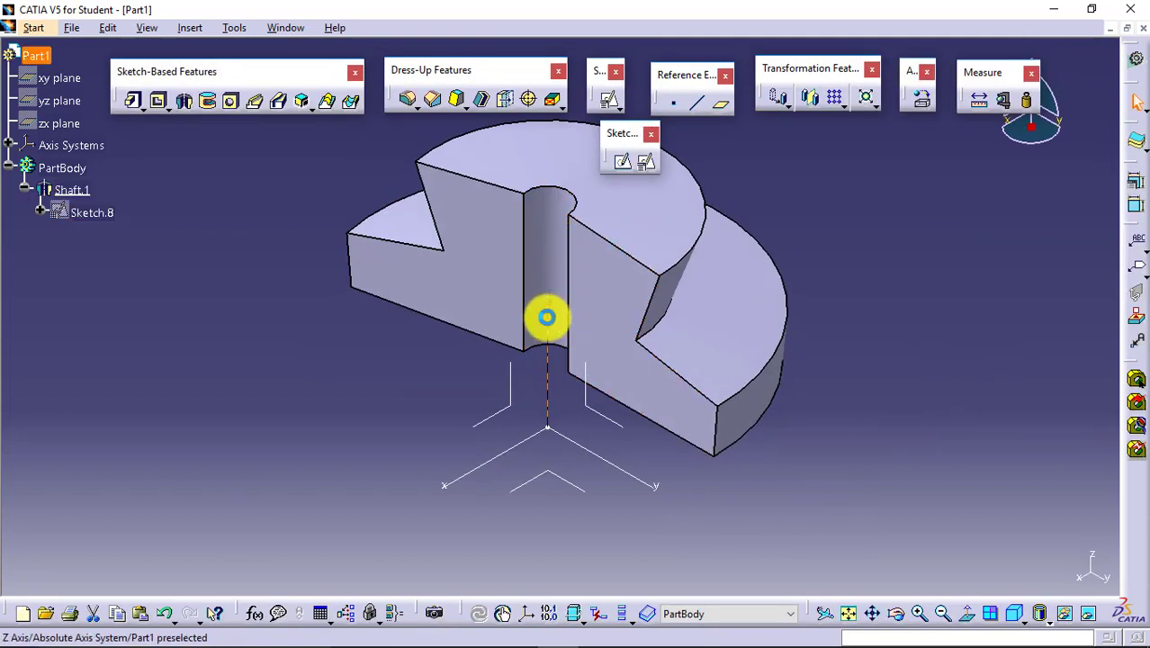
left_click(548, 439)
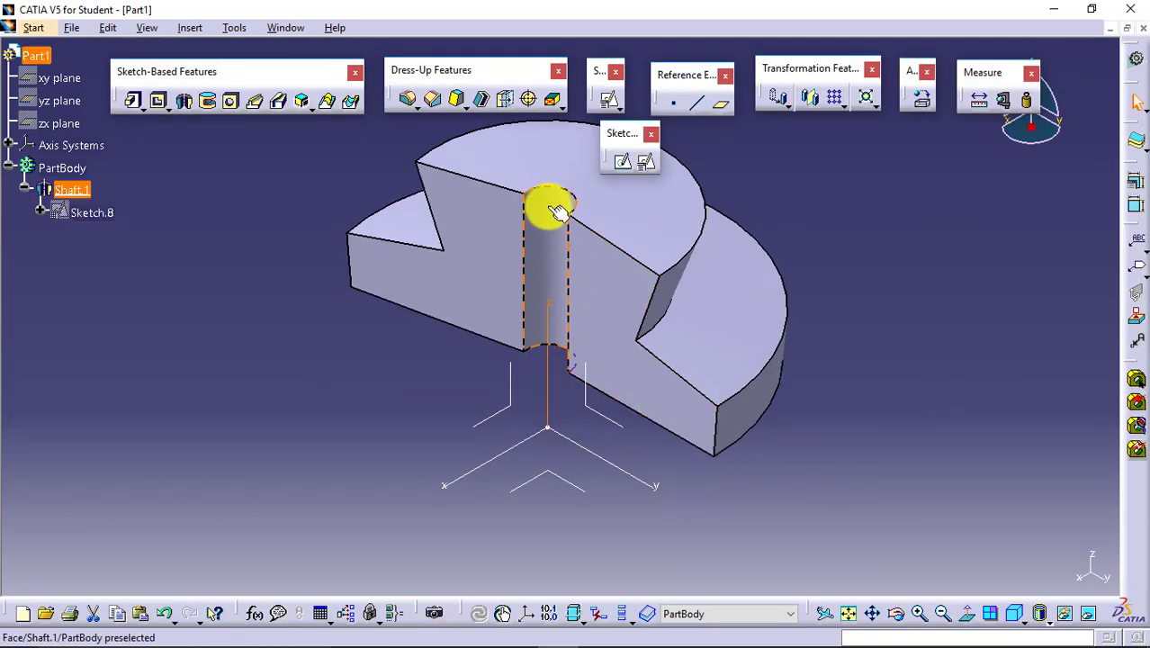
double_click(83, 214)
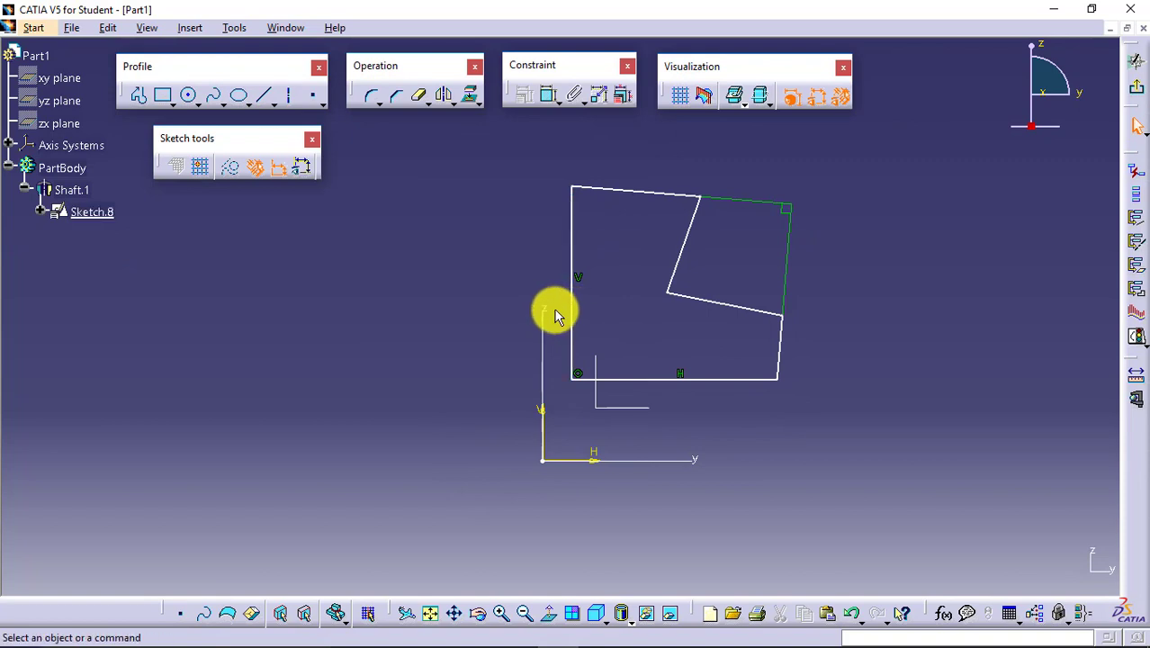
left_click(1135, 84)
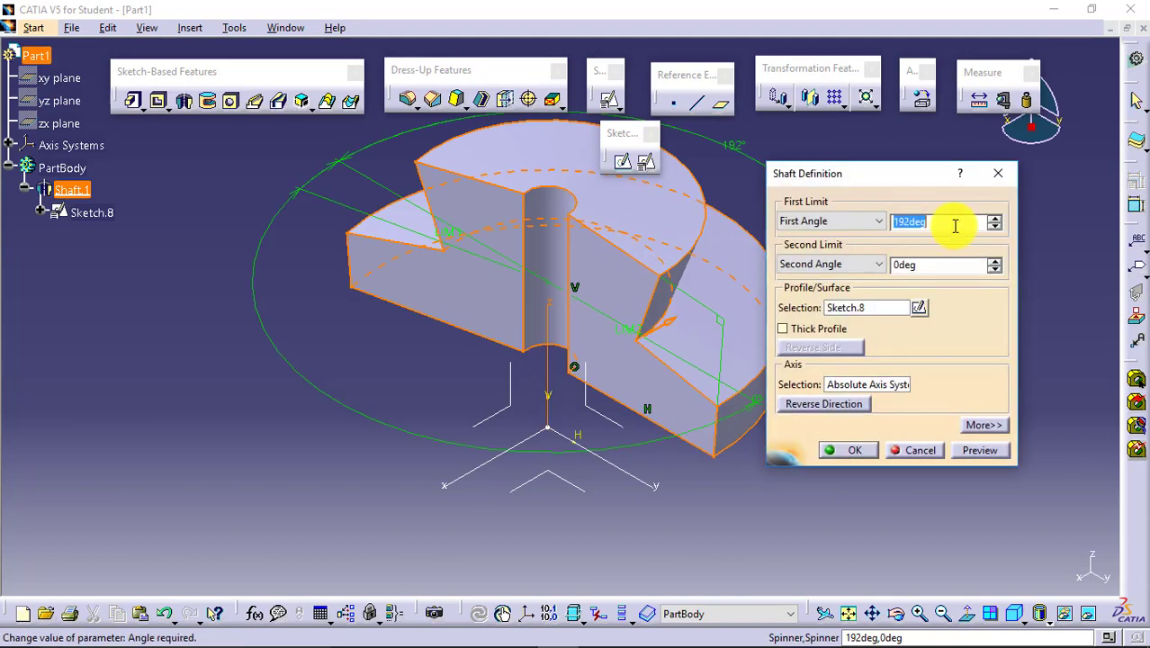
key("Return")
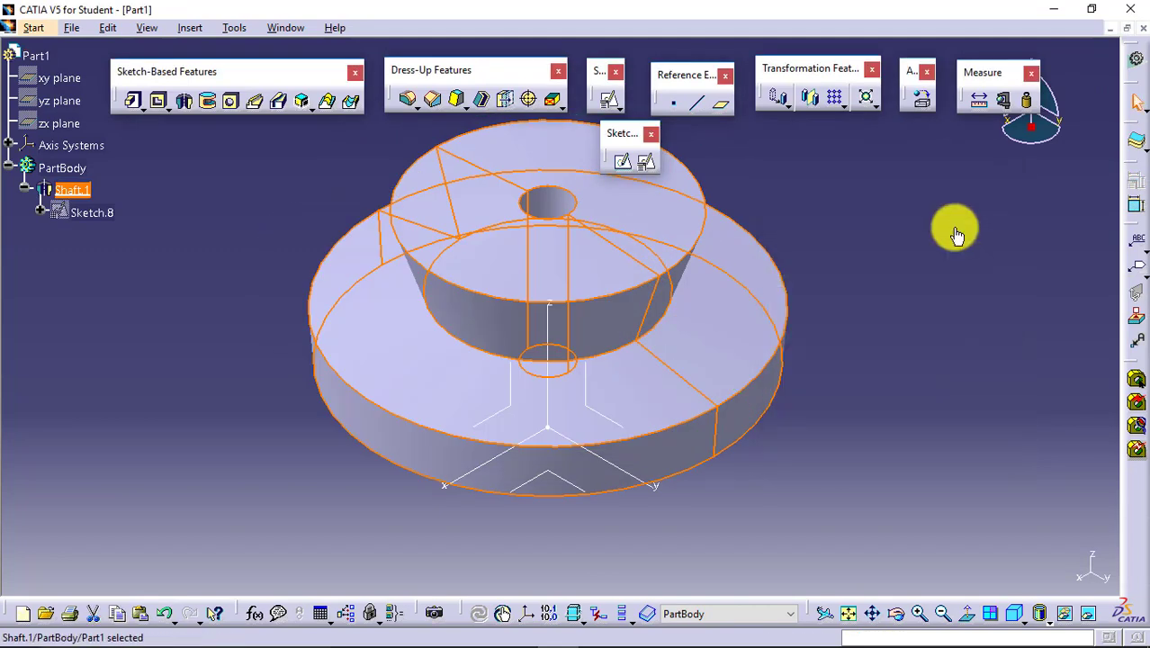
left_click(896, 614)
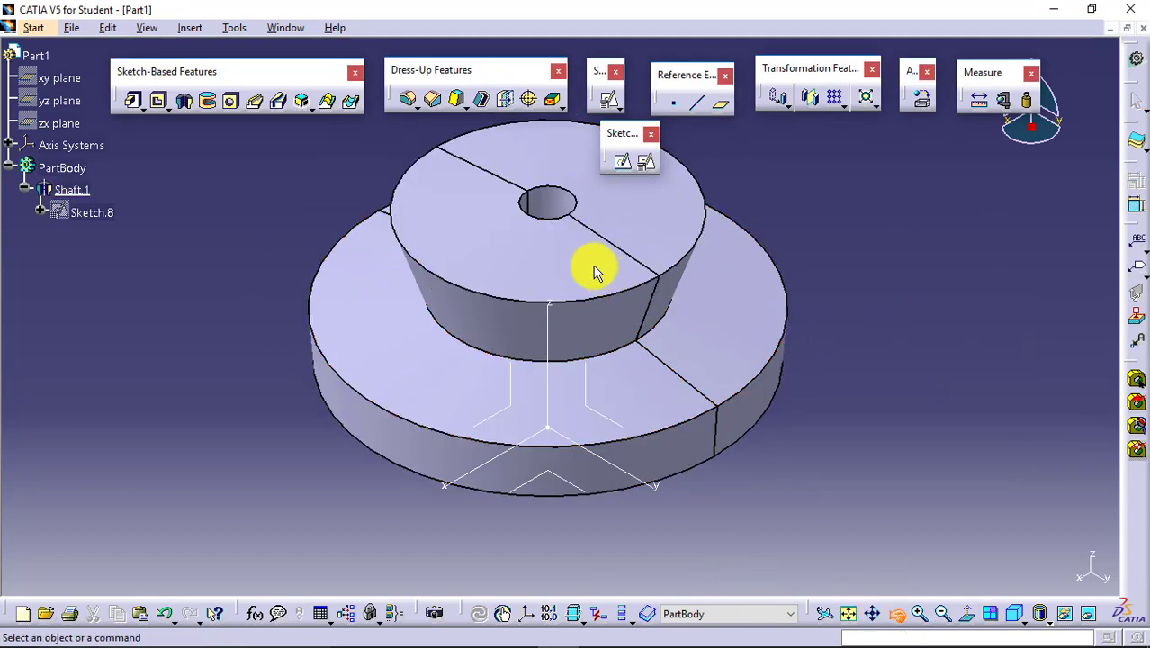
left_click_drag(559, 212, 547, 125)
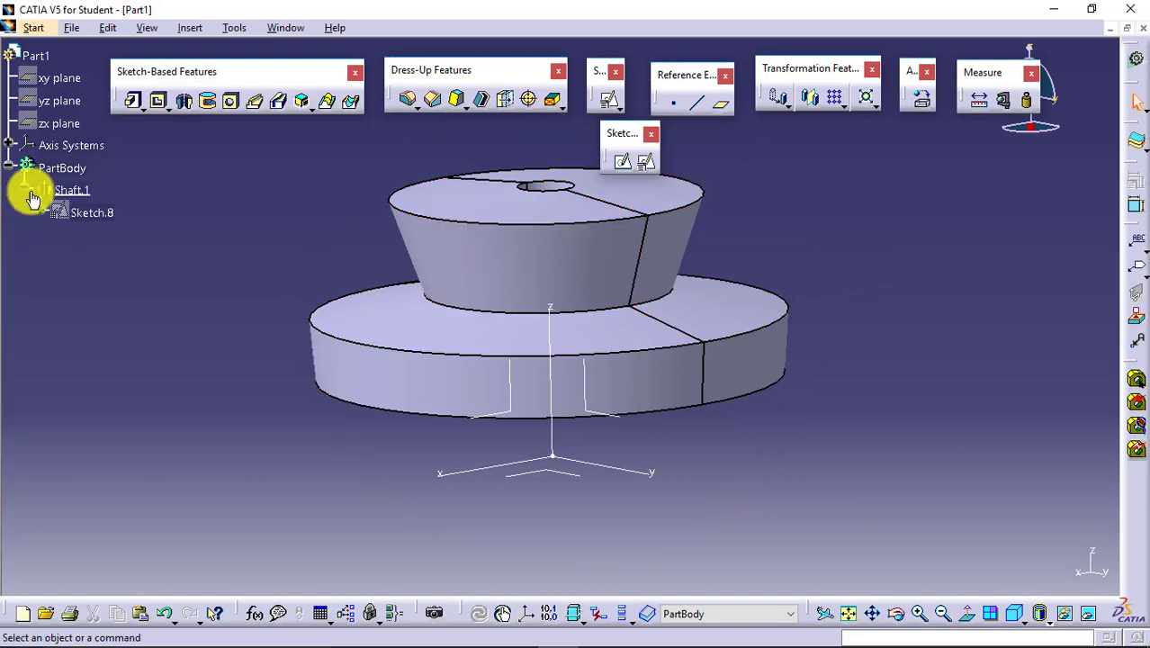
- Change Shaft.1's first angle to 270°
double_click(84, 190)
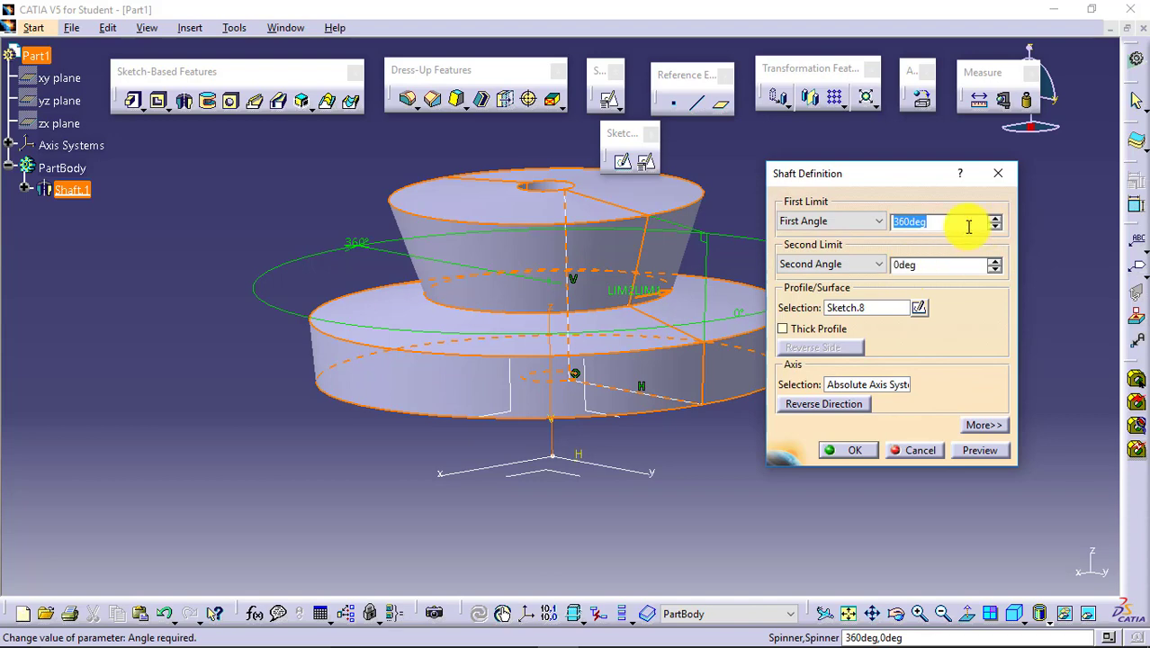
type("270")
key("Return")
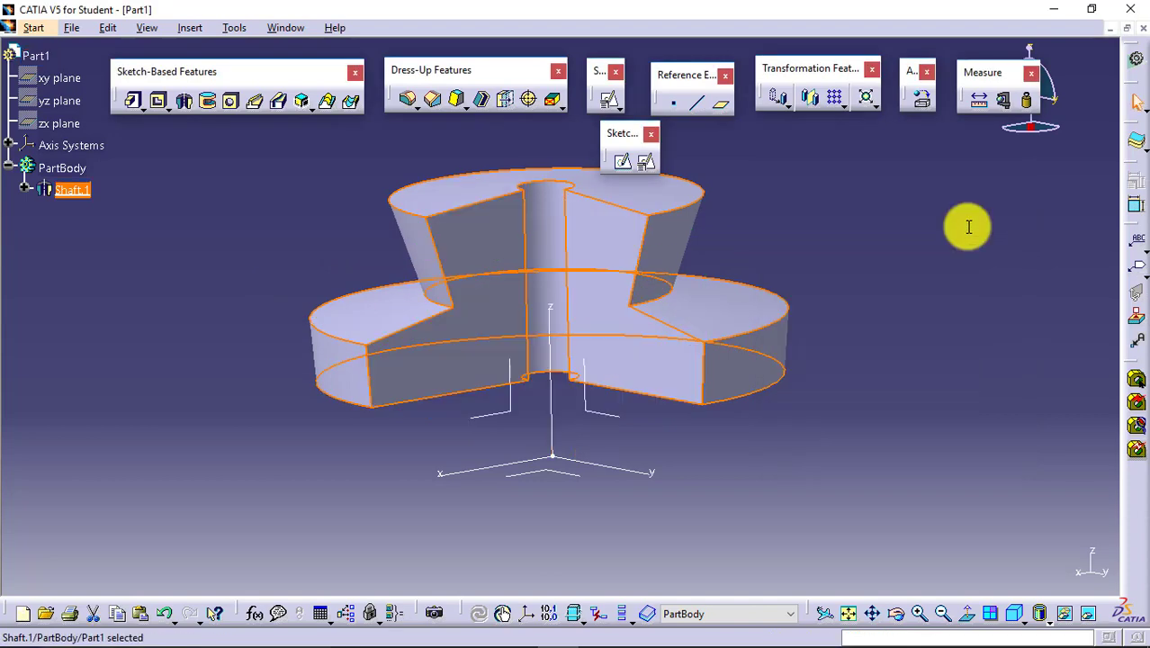
- Turn on Thick Profile for Shaft.1 with a 6 mm wall thickness
double_click(760, 361)
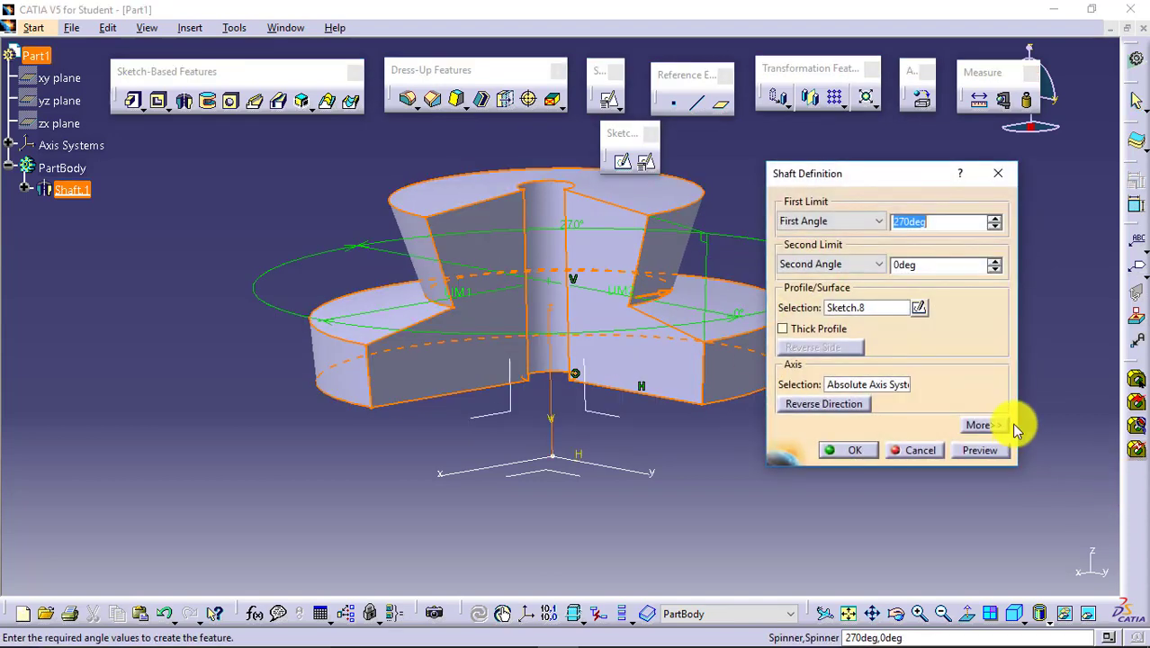
left_click(977, 424)
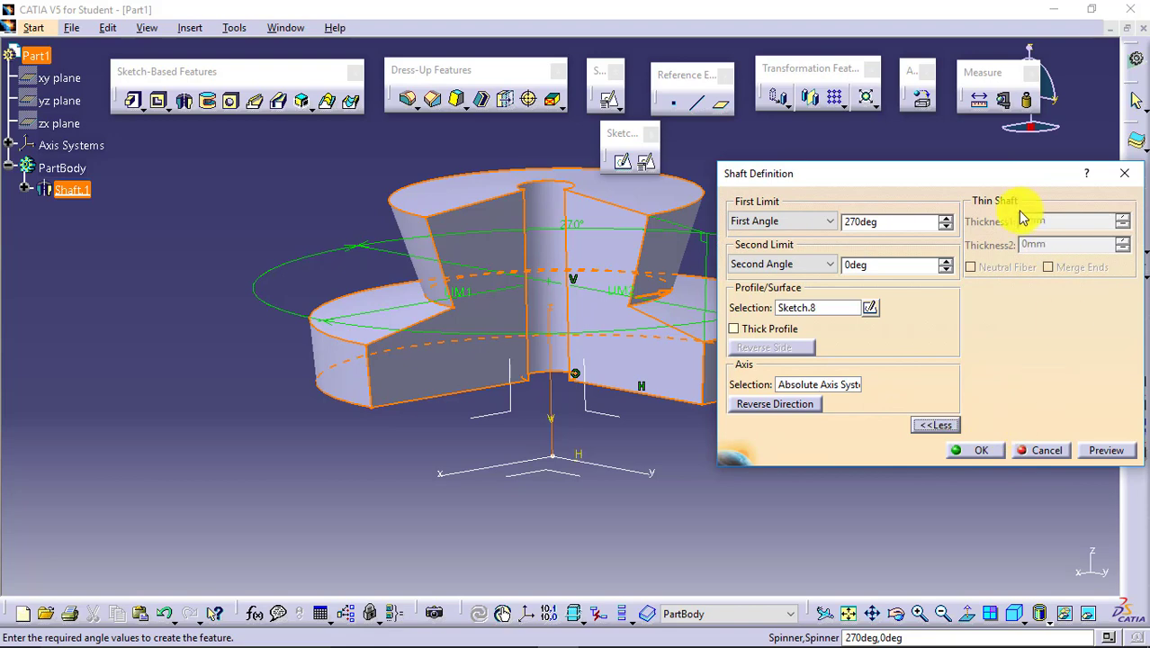
left_click(763, 331)
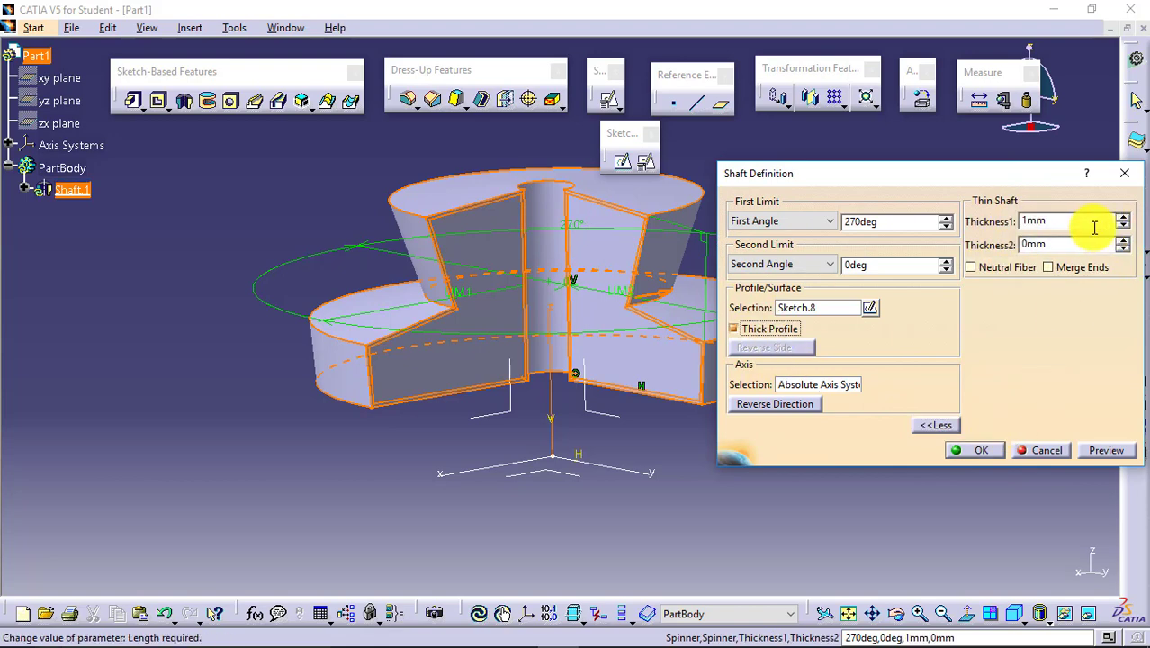
left_click(1121, 218)
left_click(1122, 218)
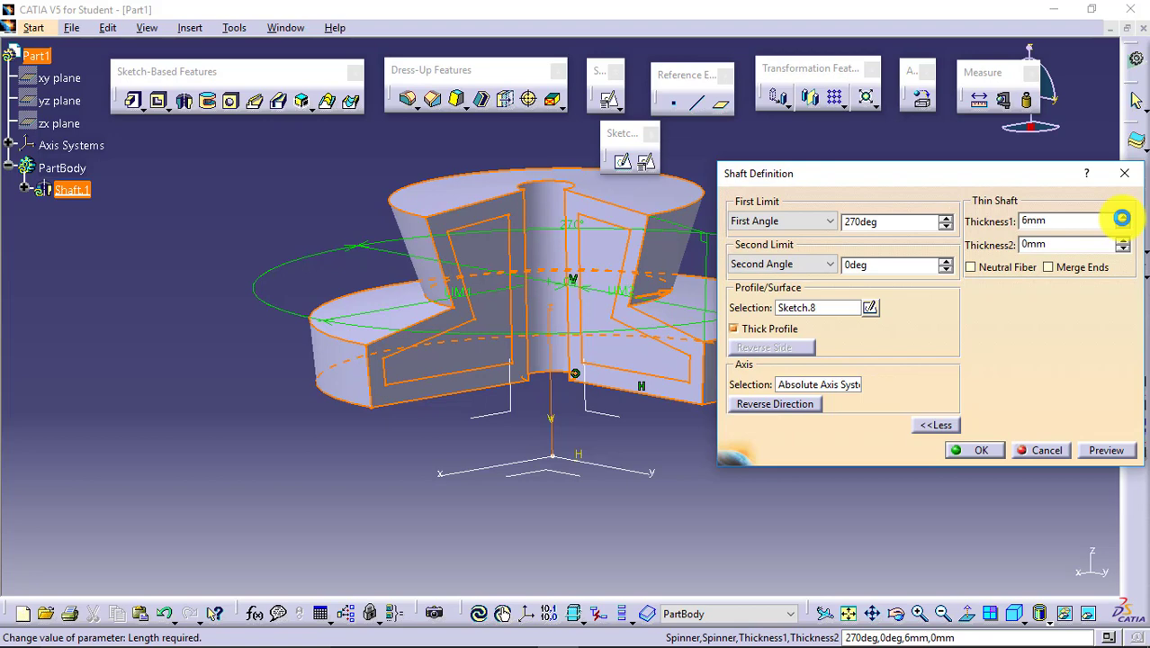
left_click(1107, 451)
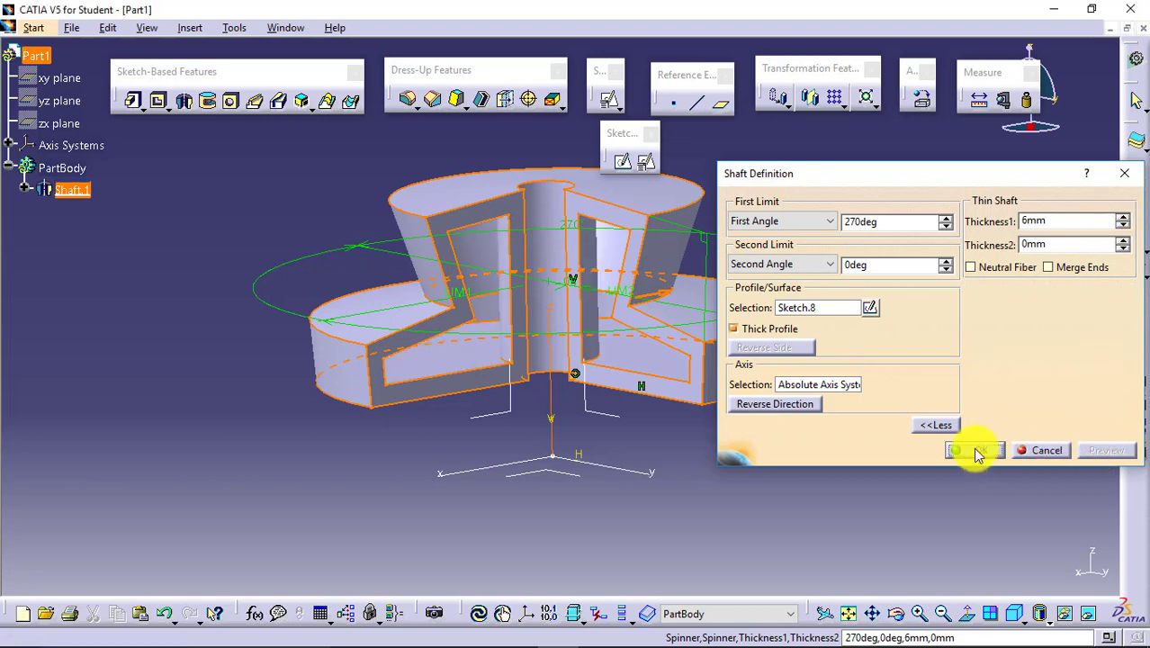
left_click(976, 450)
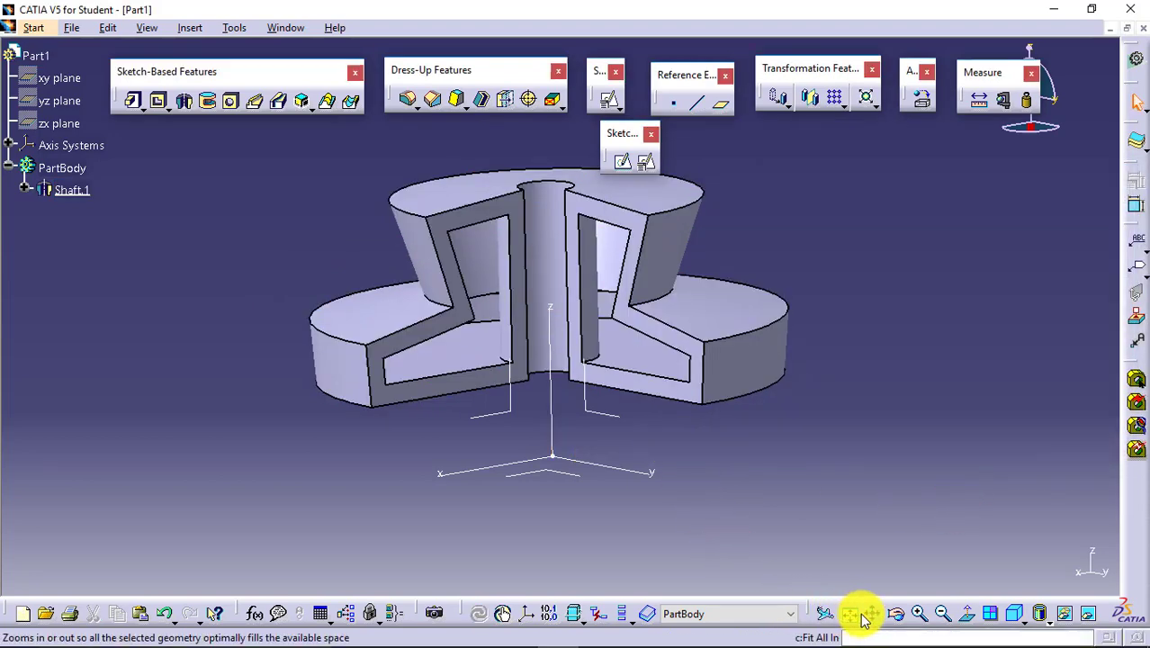
left_click(896, 614)
- Turn Thick Profile off so the 270° shaft is solid again
left_click_drag(570, 403, 636, 470)
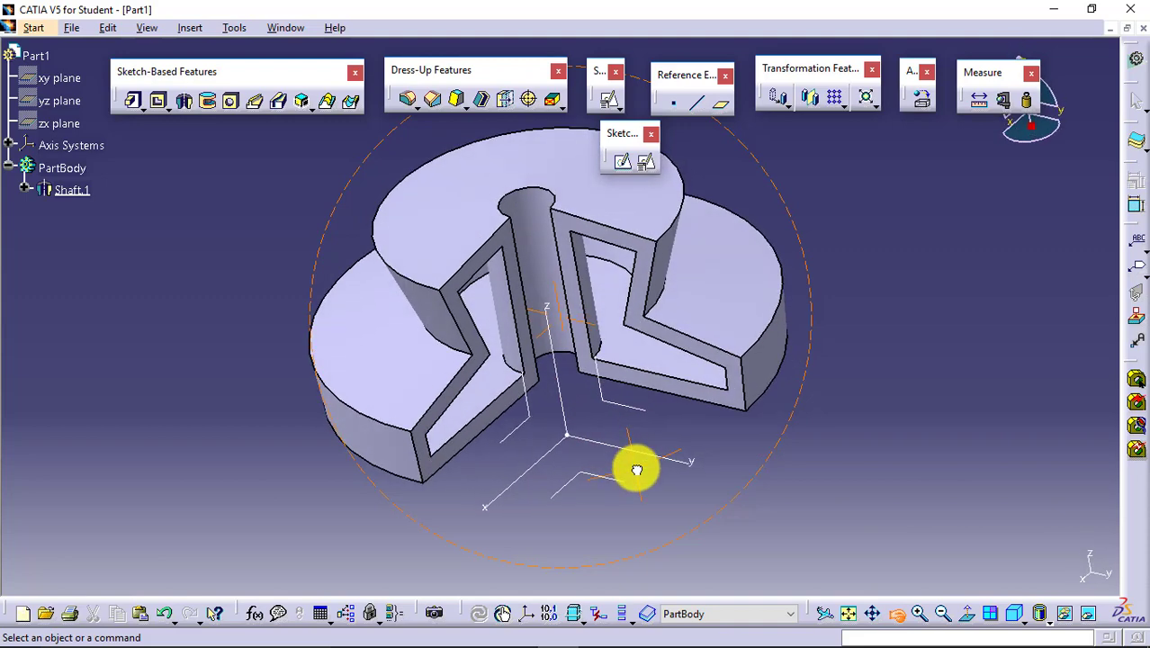
double_click(70, 190)
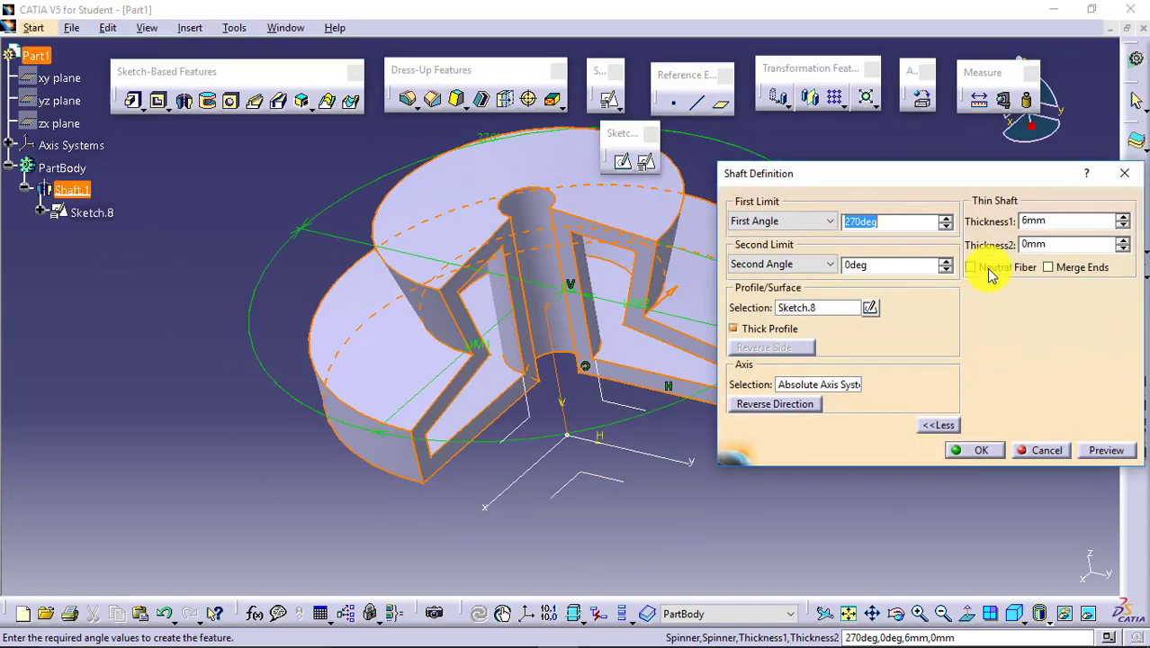
left_click(818, 331)
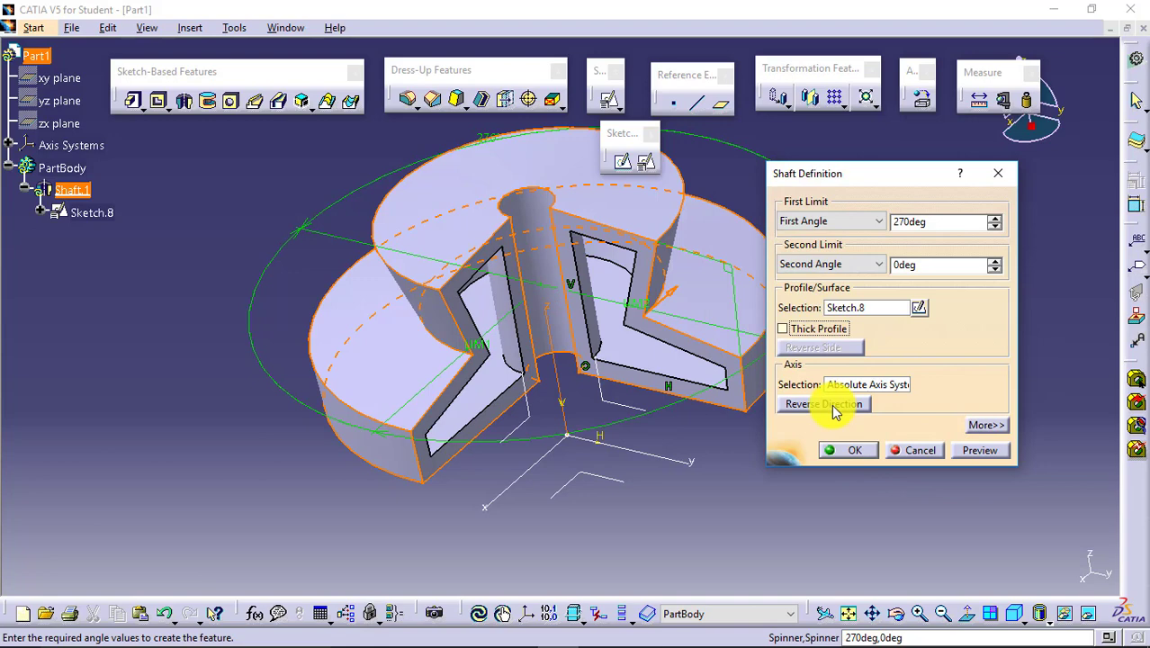
left_click(848, 450)
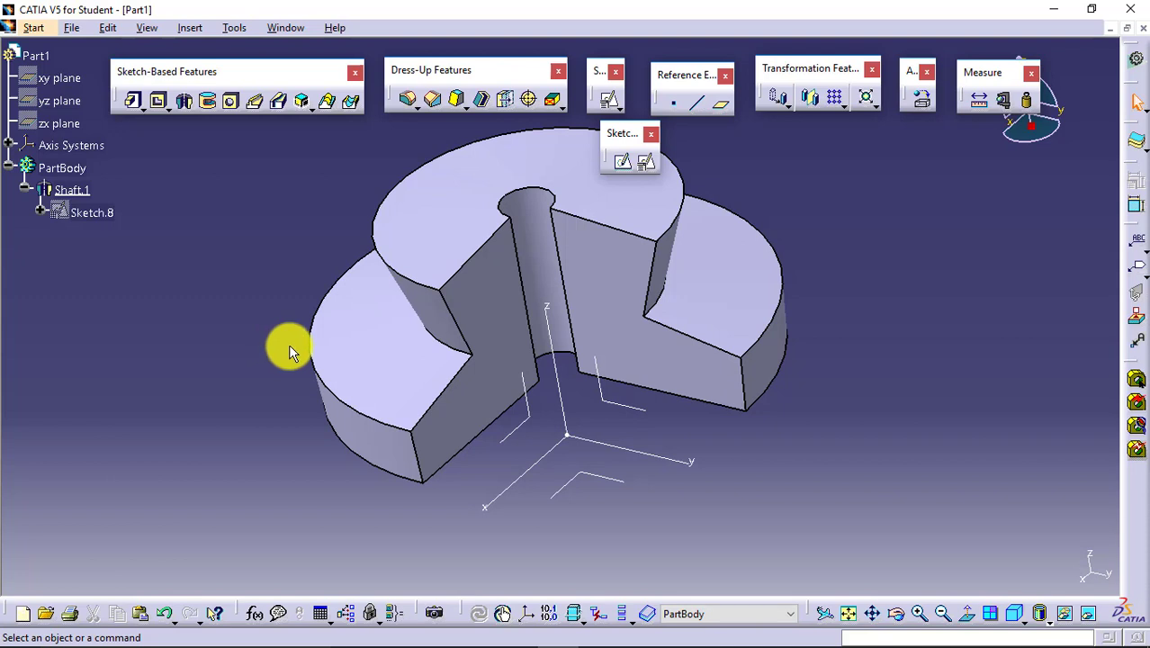
- In a new positioned sketch on the yz plane, draw a circle on the cut face
left_click(646, 161)
left_click(641, 412)
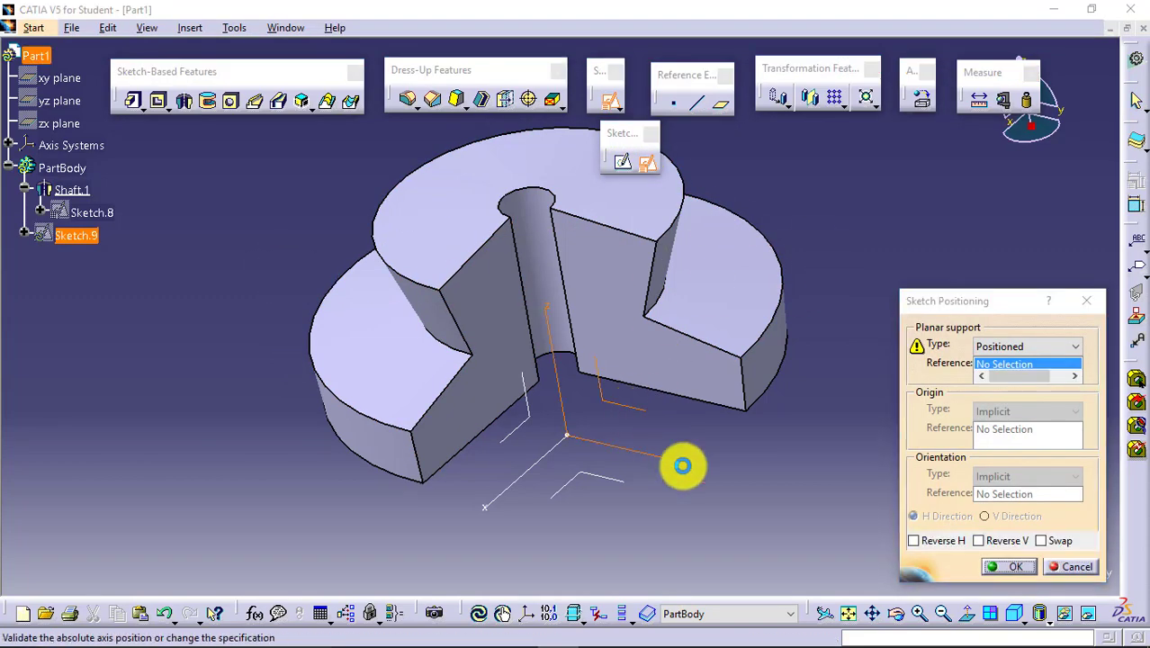
left_click(998, 565)
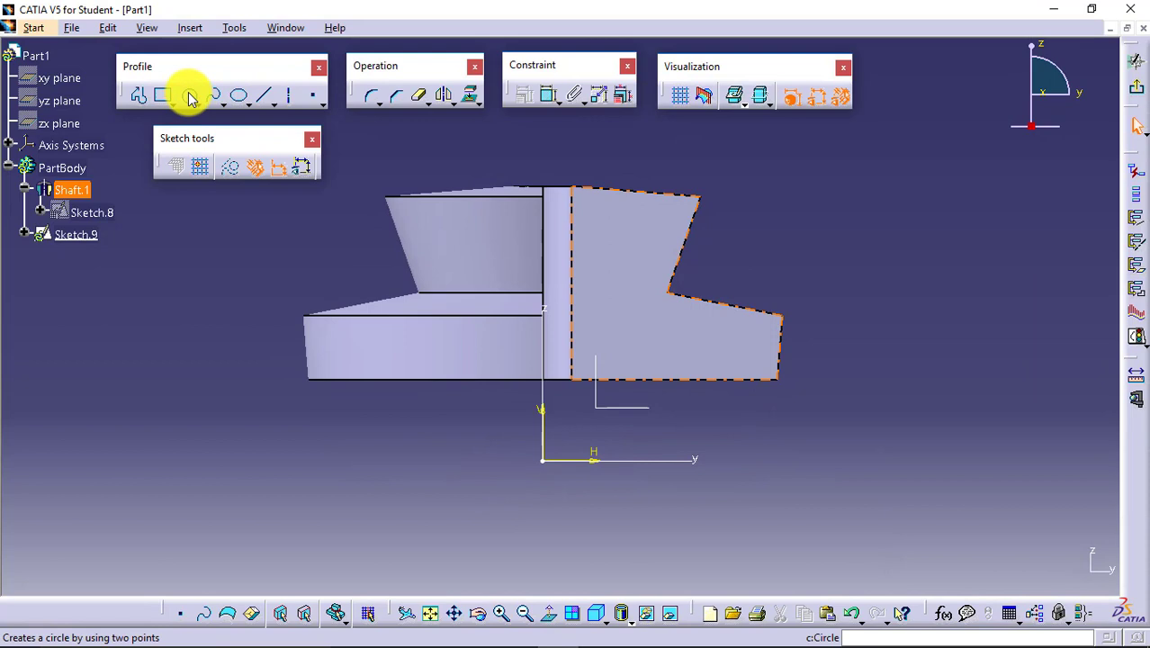
left_click(188, 94)
left_click(627, 286)
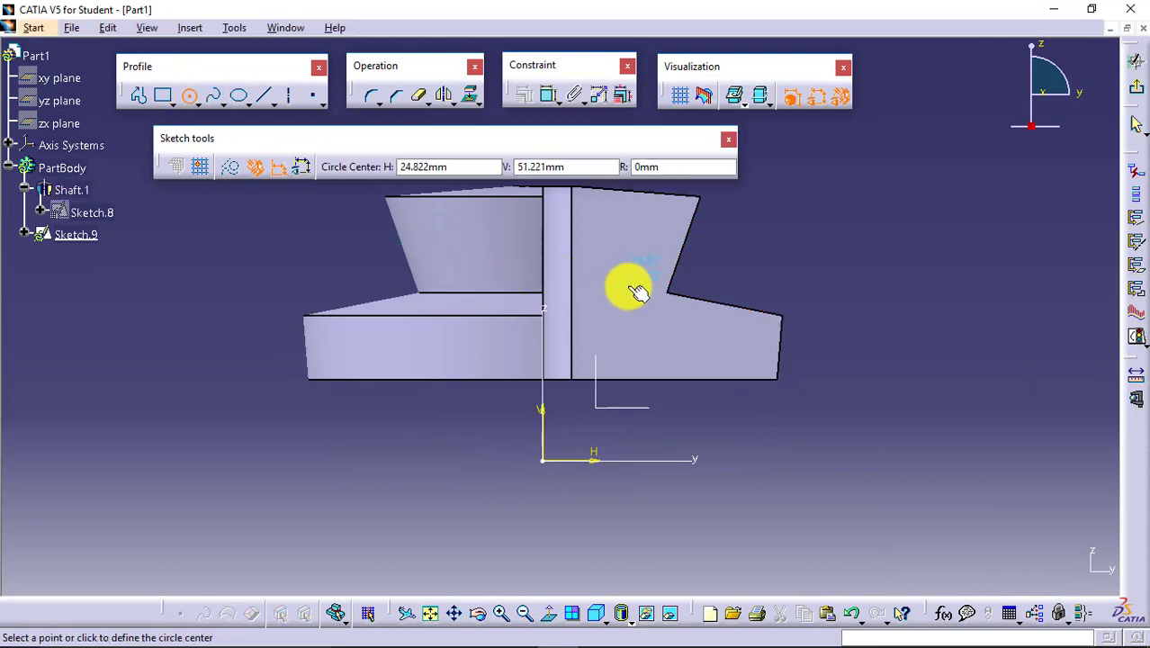
left_click(667, 321)
left_click(941, 249)
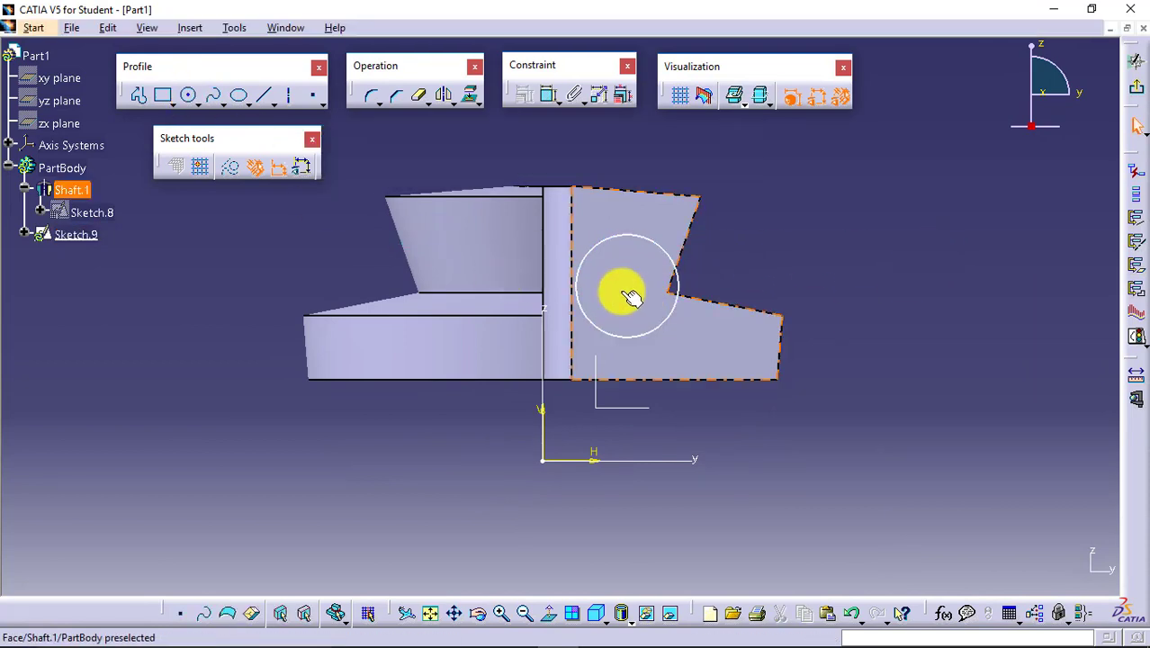
left_click_drag(629, 287, 653, 288)
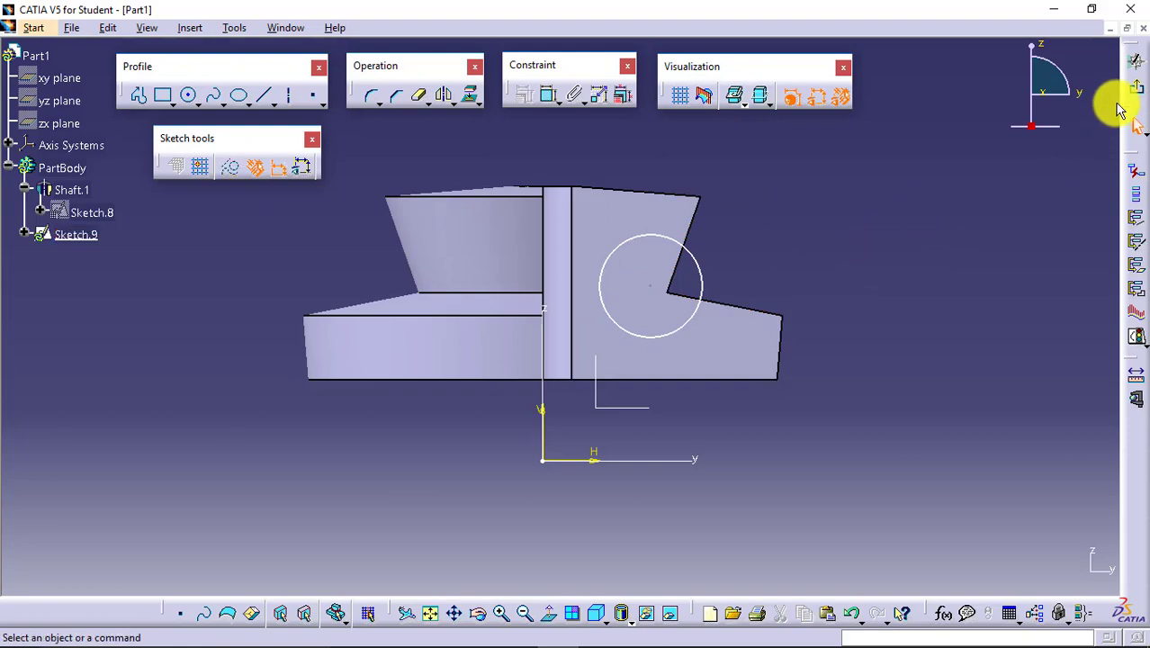
left_click(1133, 89)
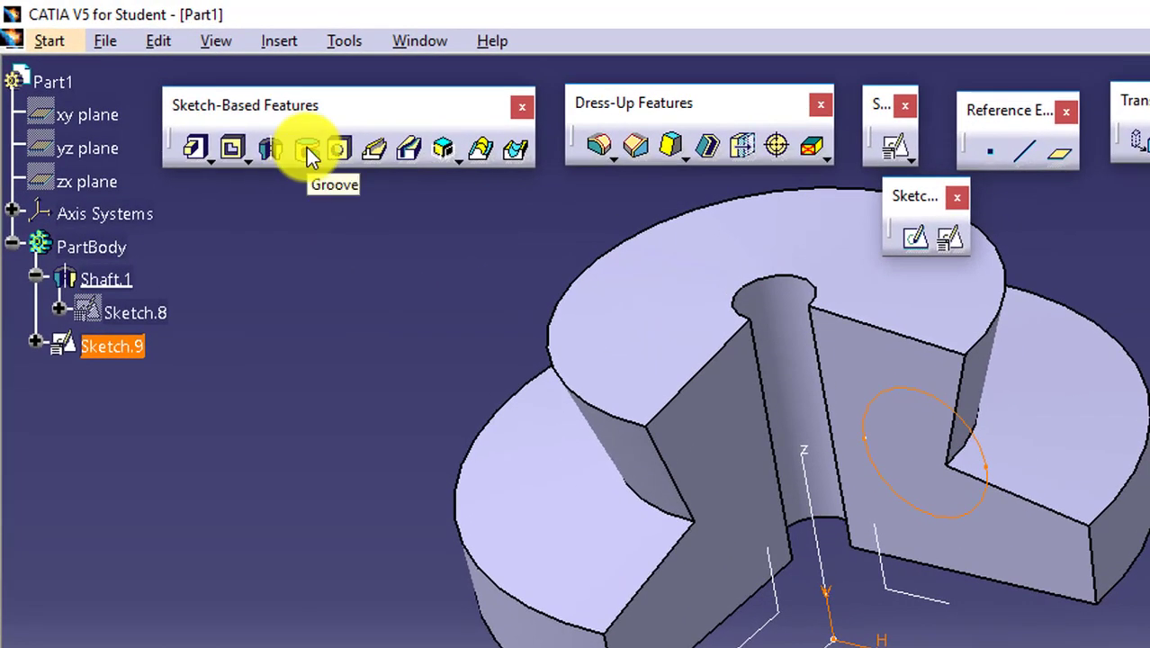
- Groove Sketch.9's circle 360° about Shaft.1's axis to create Groove.1
left_click(306, 147)
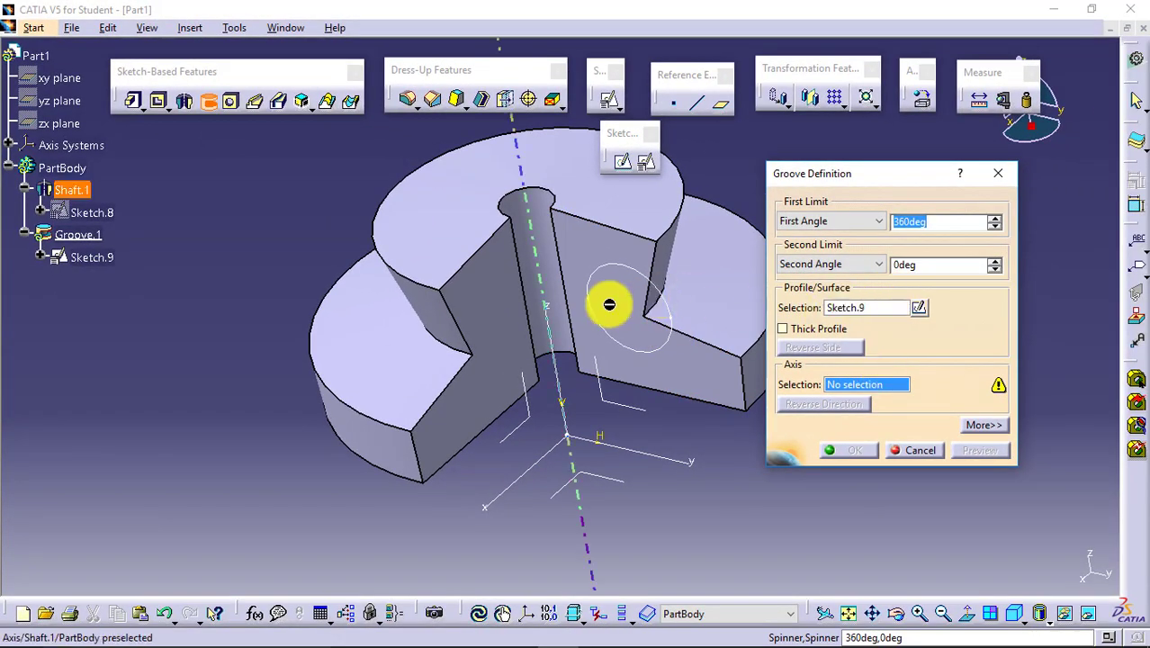
left_click(871, 390)
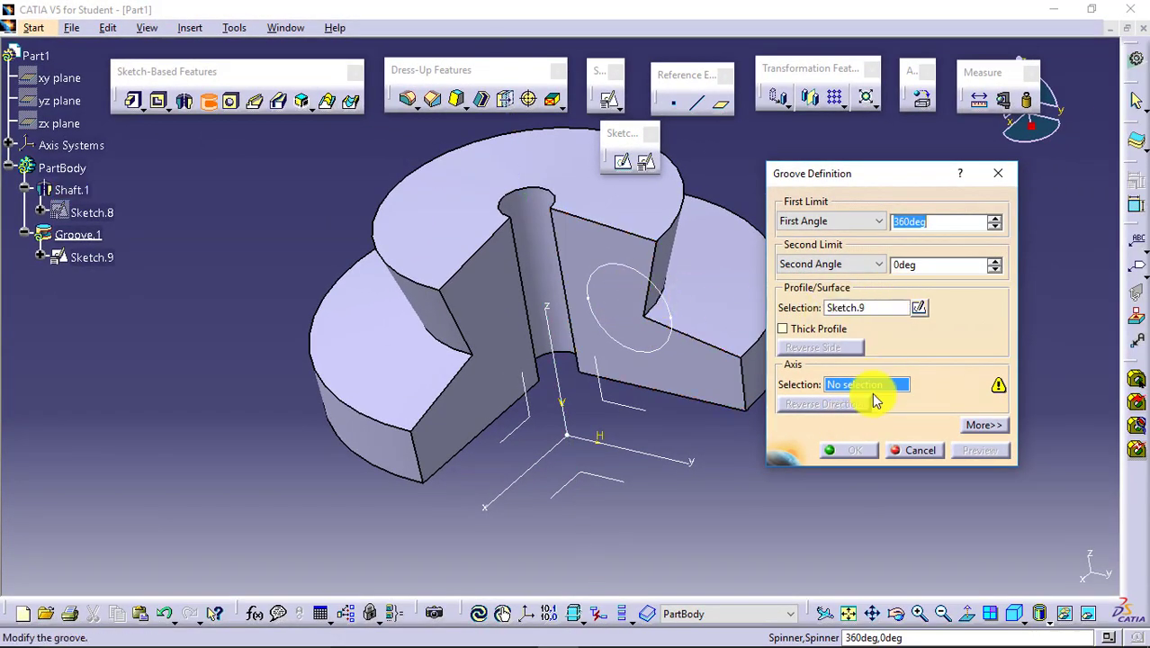
left_click(558, 339)
left_click(980, 450)
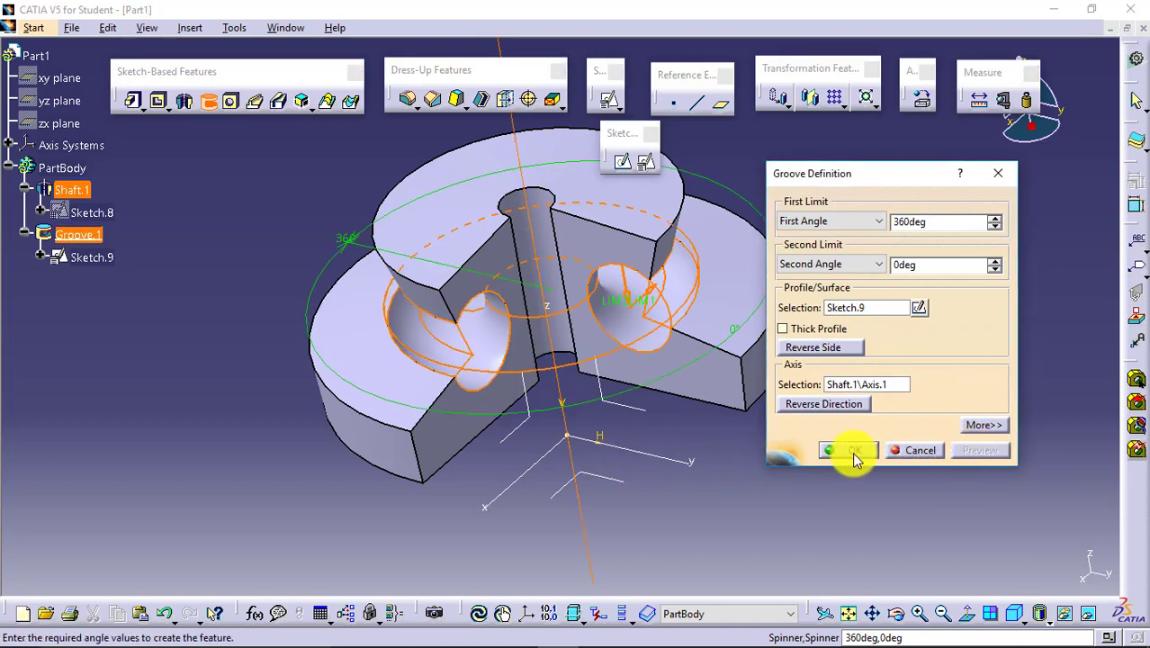
left_click(849, 449)
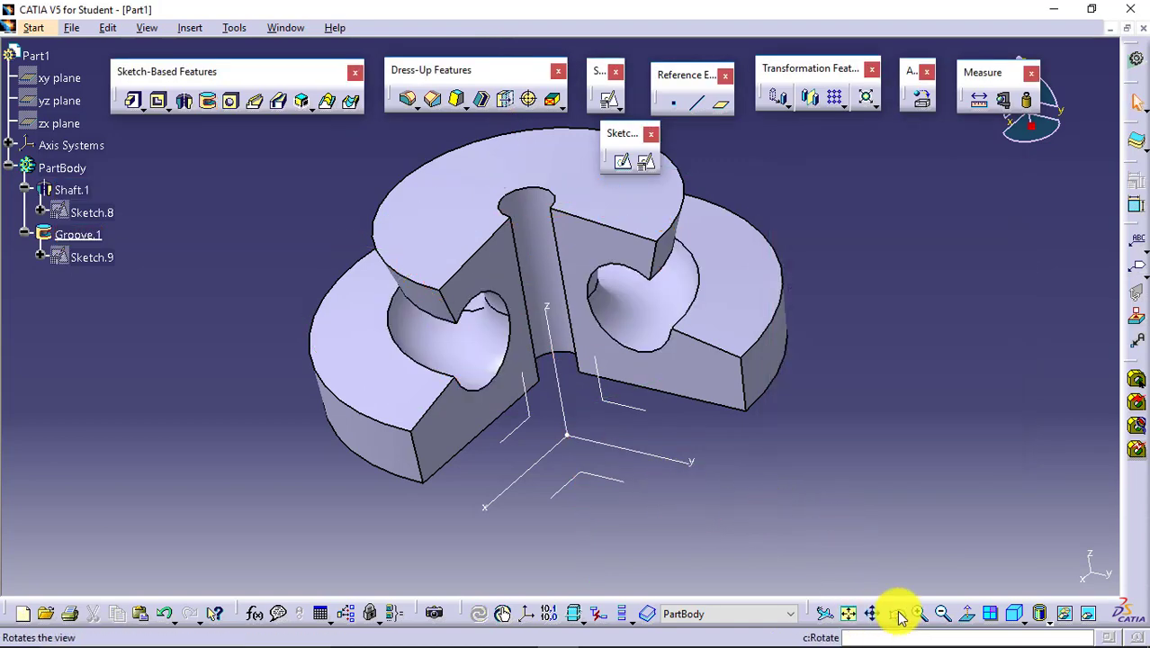
middle_click_drag(629, 496, 567, 418)
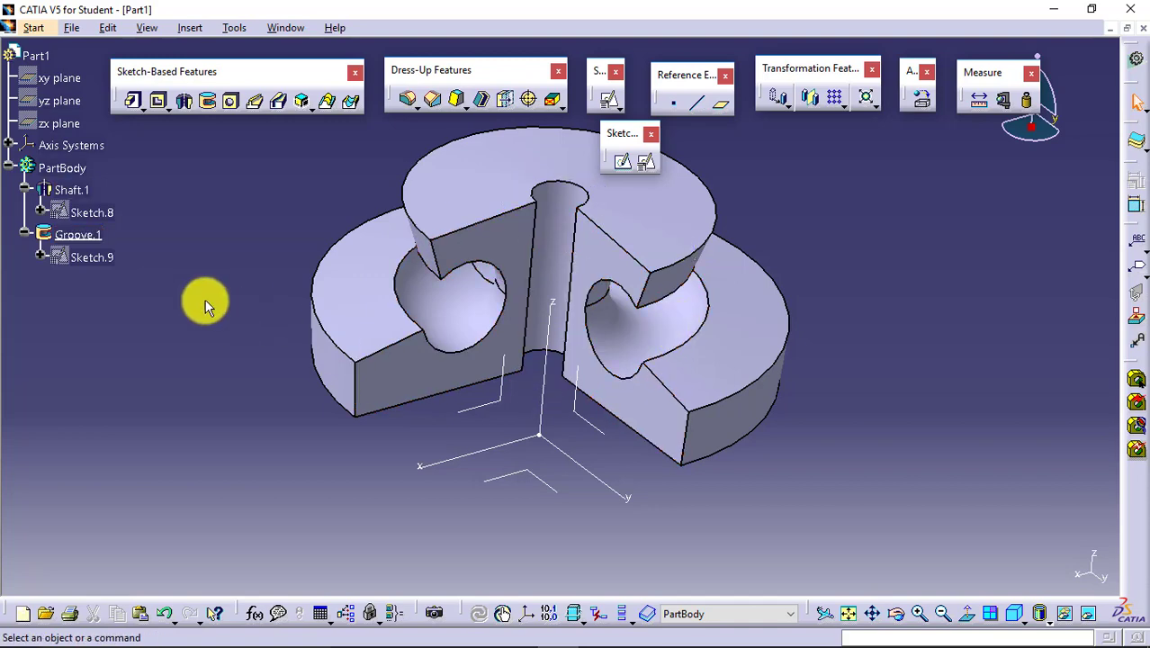
- Delete Groove.1, Sketch.9 and Shaft.1 from the tree, confirming each prompt
right_click(69, 236)
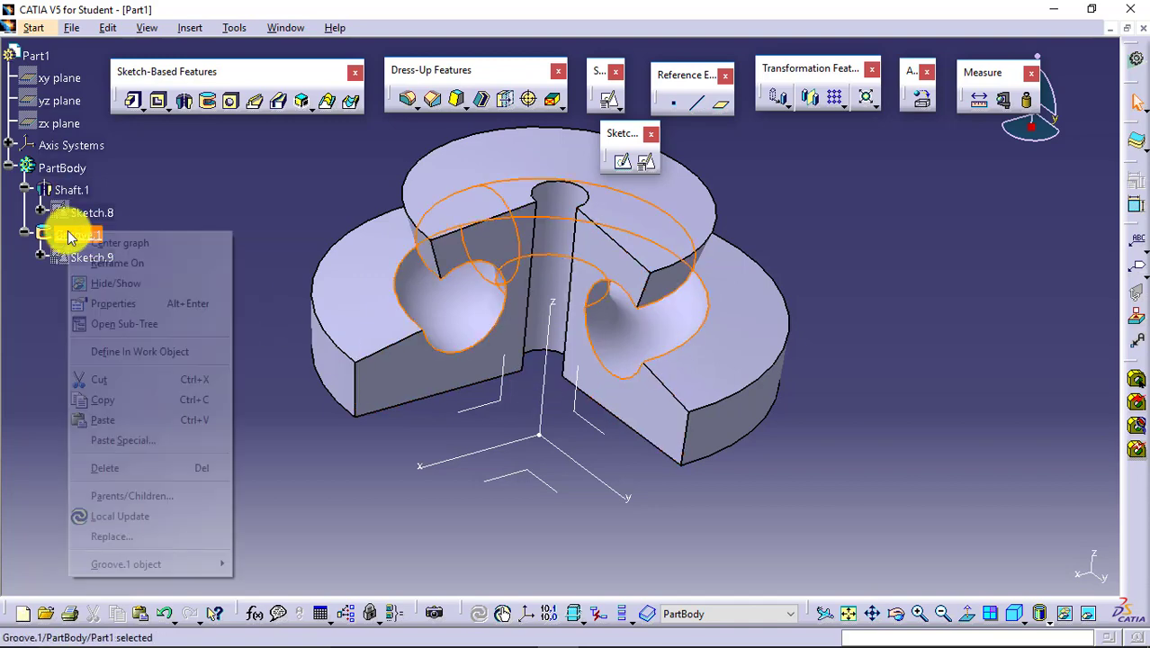
left_click(173, 466)
left_click(994, 565)
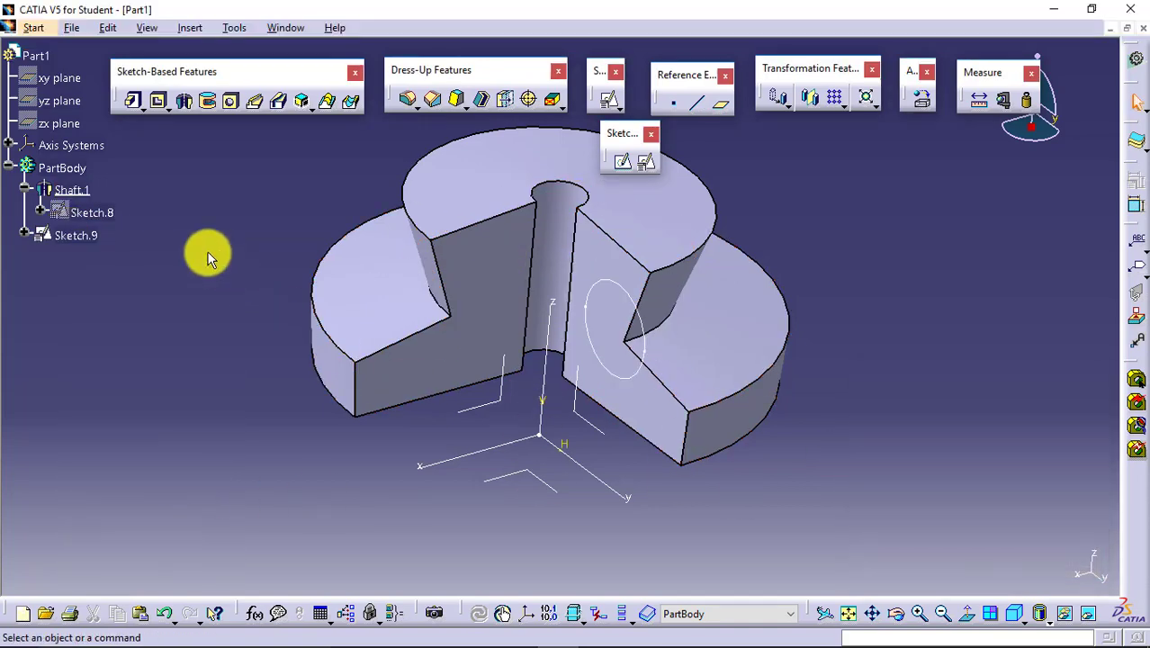
right_click(92, 235)
left_click(169, 467)
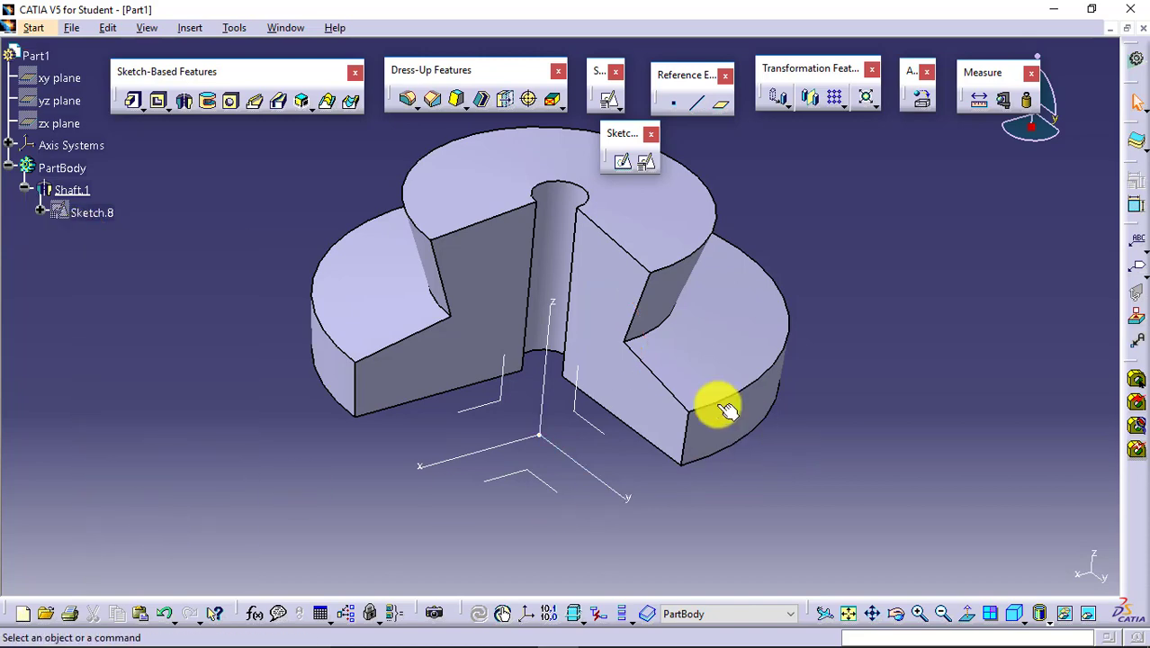
right_click(72, 190)
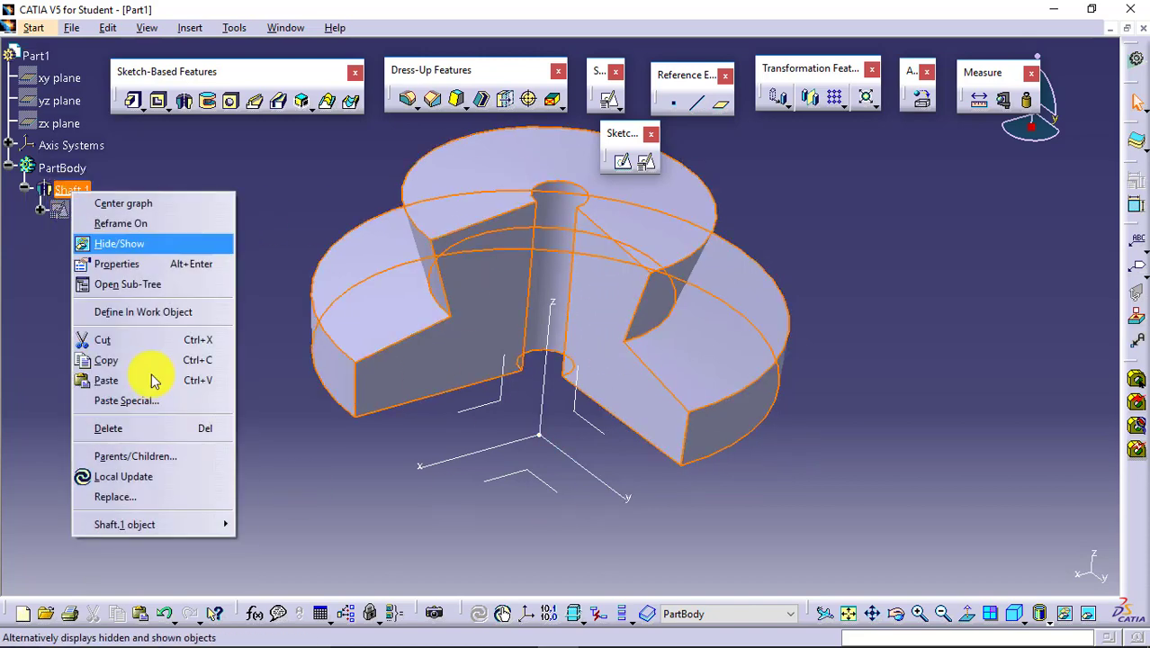
left_click(183, 434)
left_click(998, 567)
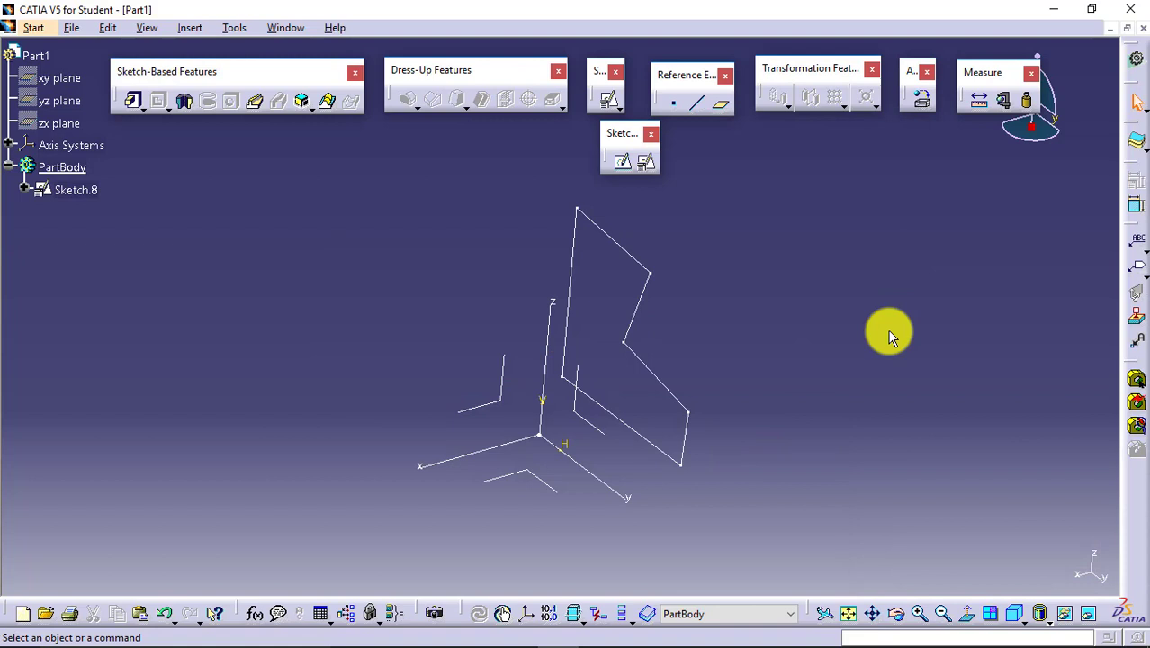
left_click(183, 100)
left_click(583, 276)
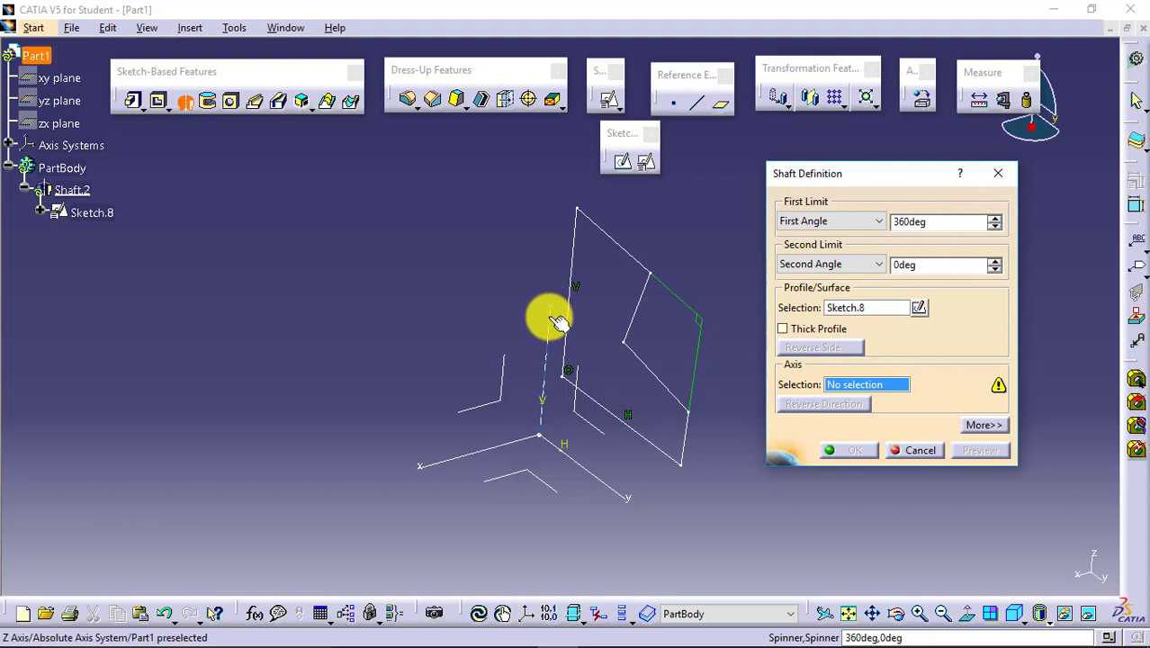
left_click(931, 459)
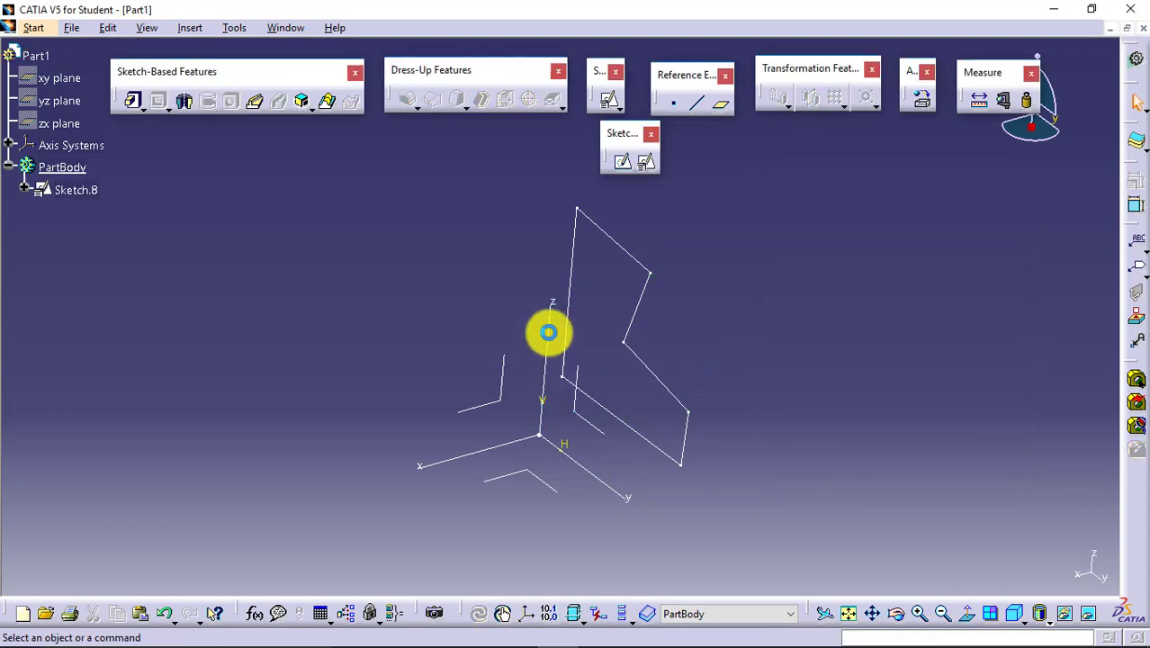
- In Sketch.8, draw a vertical axis line from below the origin to above the profile, then exit
left_click(76, 191)
double_click(76, 191)
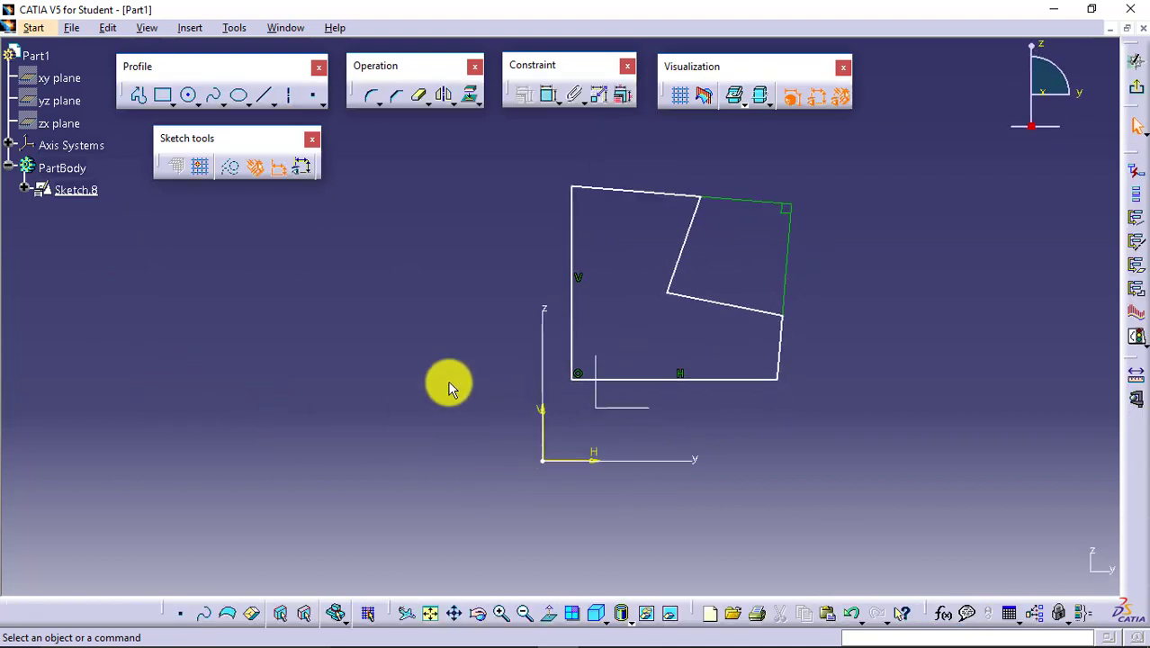
left_click(292, 96)
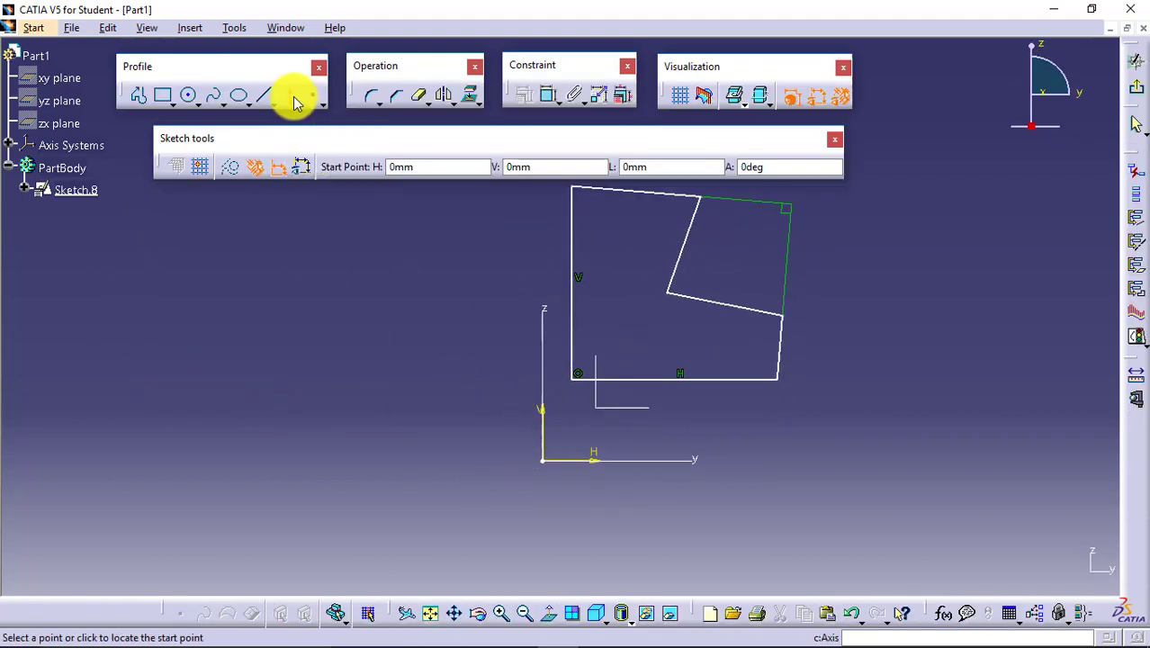
left_click(548, 487)
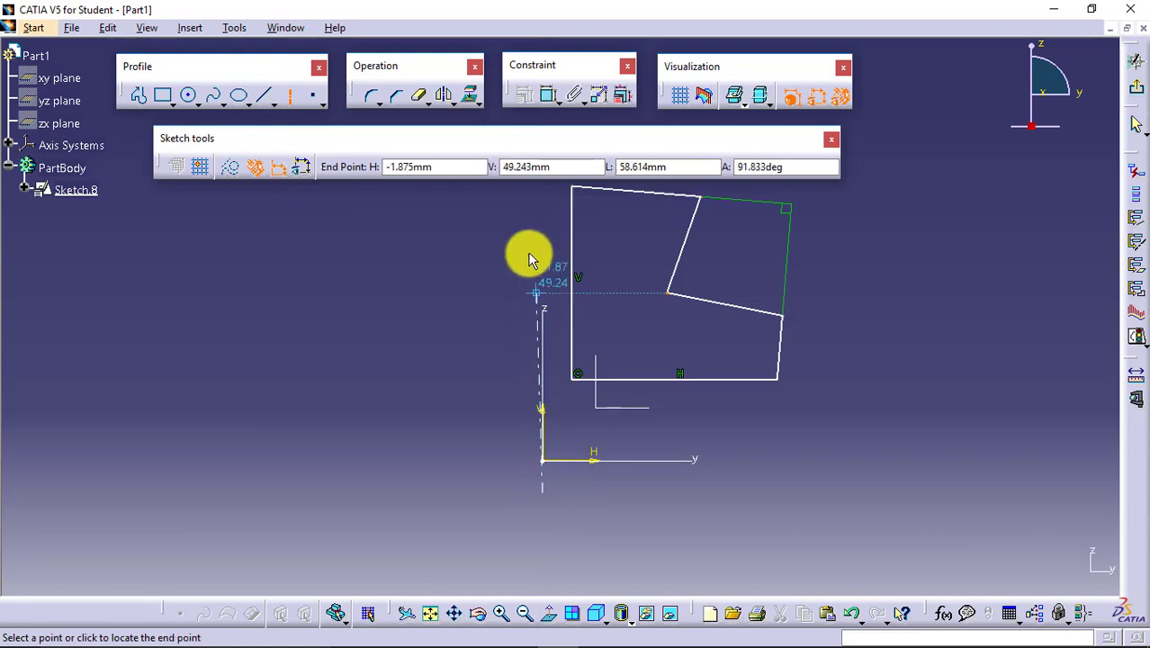
left_click(543, 208)
left_click(451, 348)
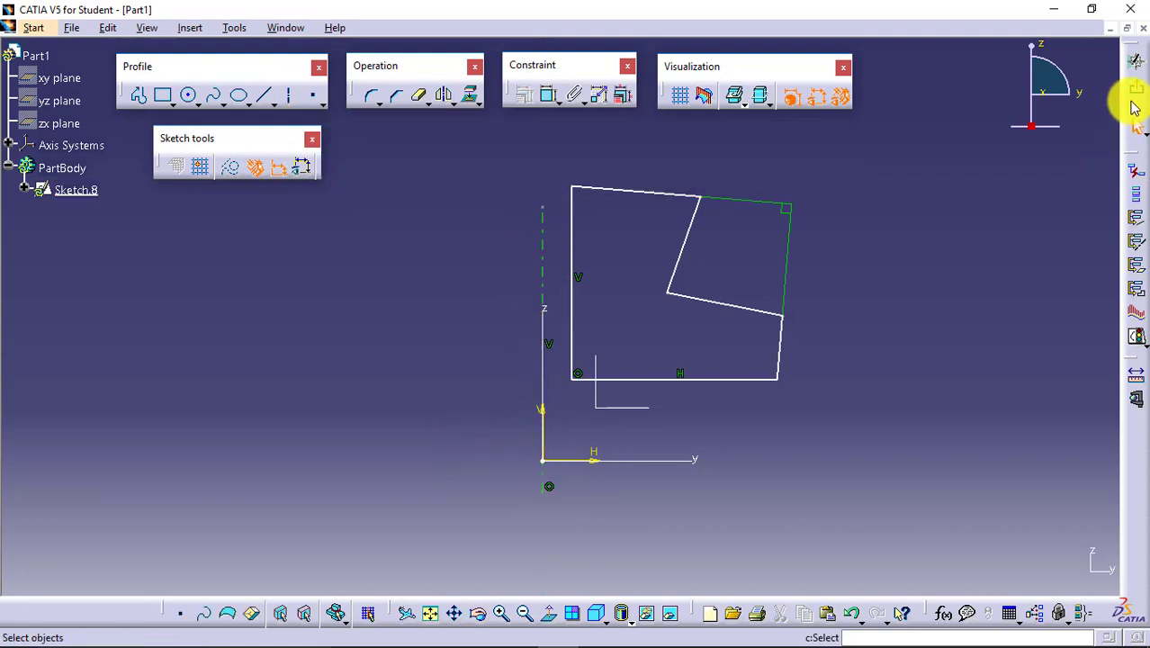
left_click(1136, 88)
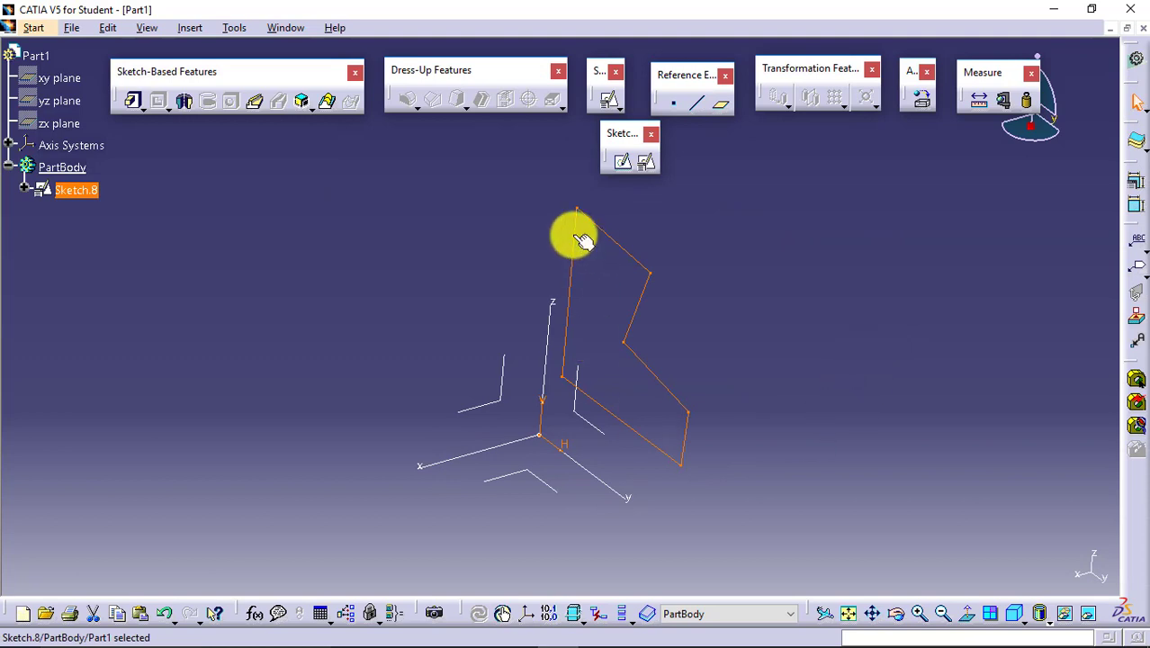
- Create Shaft.2 by revolving Sketch.8 360° about its sketch axis, then reopen Sketch.8
left_click(313, 249)
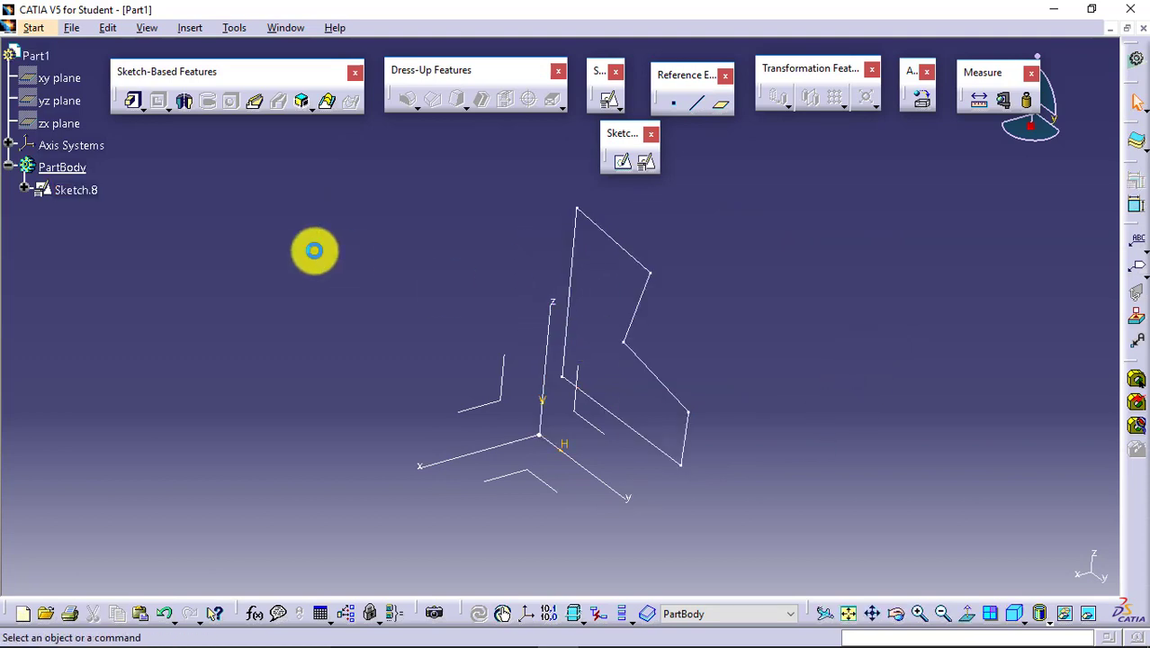
left_click(186, 101)
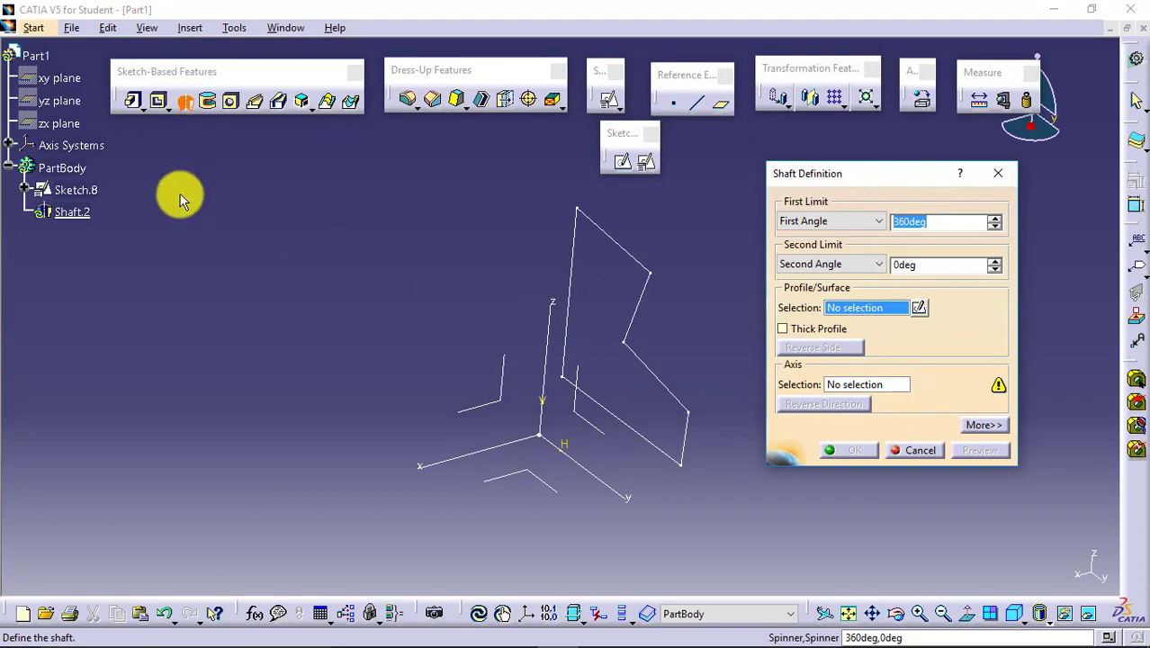
left_click(85, 190)
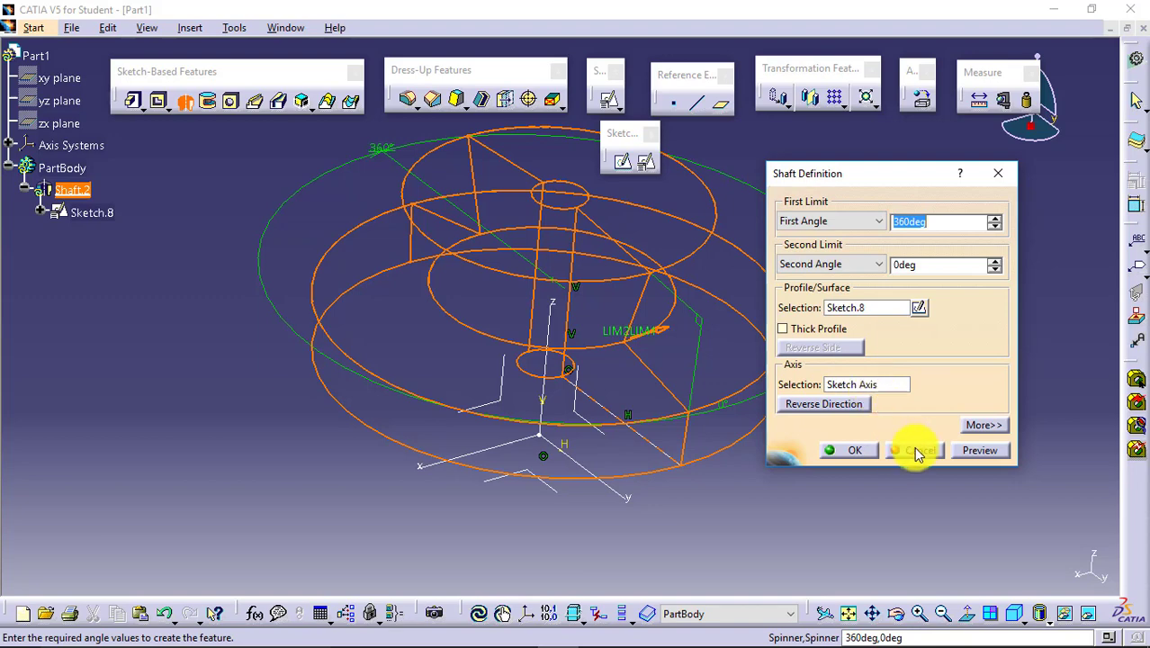
left_click(981, 452)
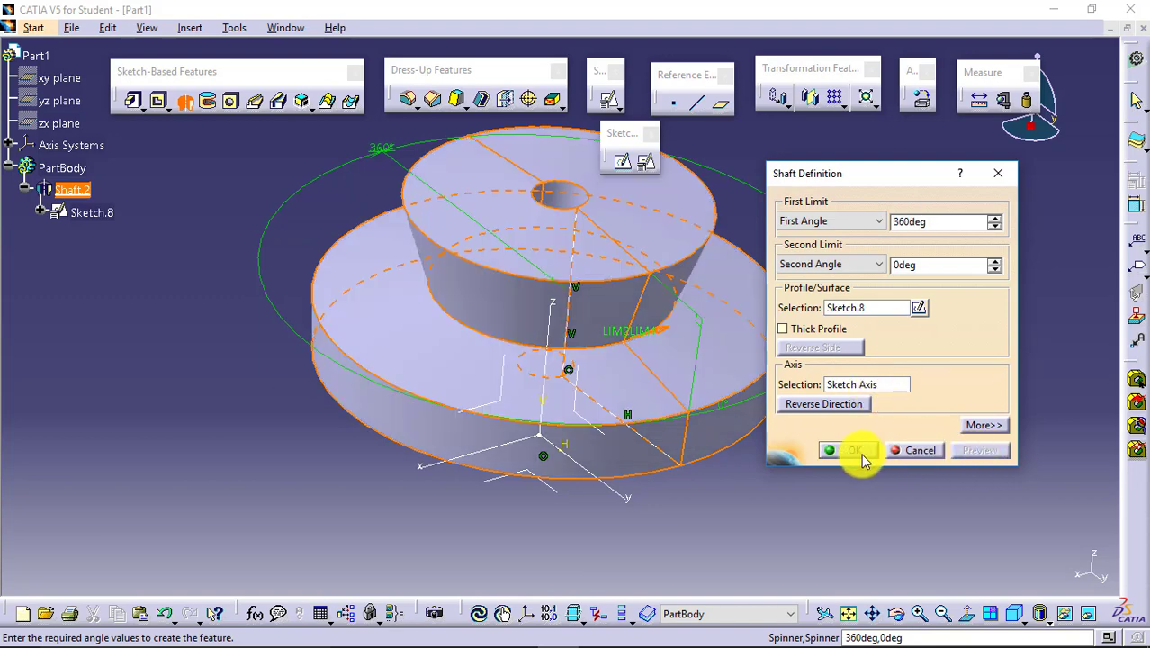
left_click(857, 452)
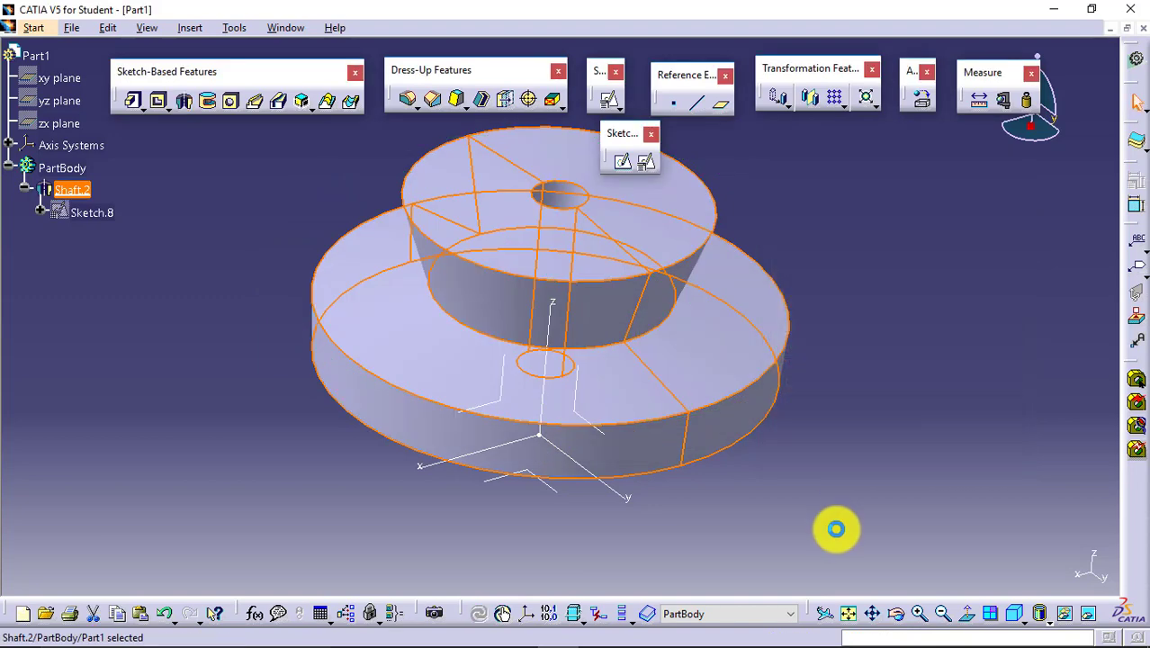
double_click(86, 209)
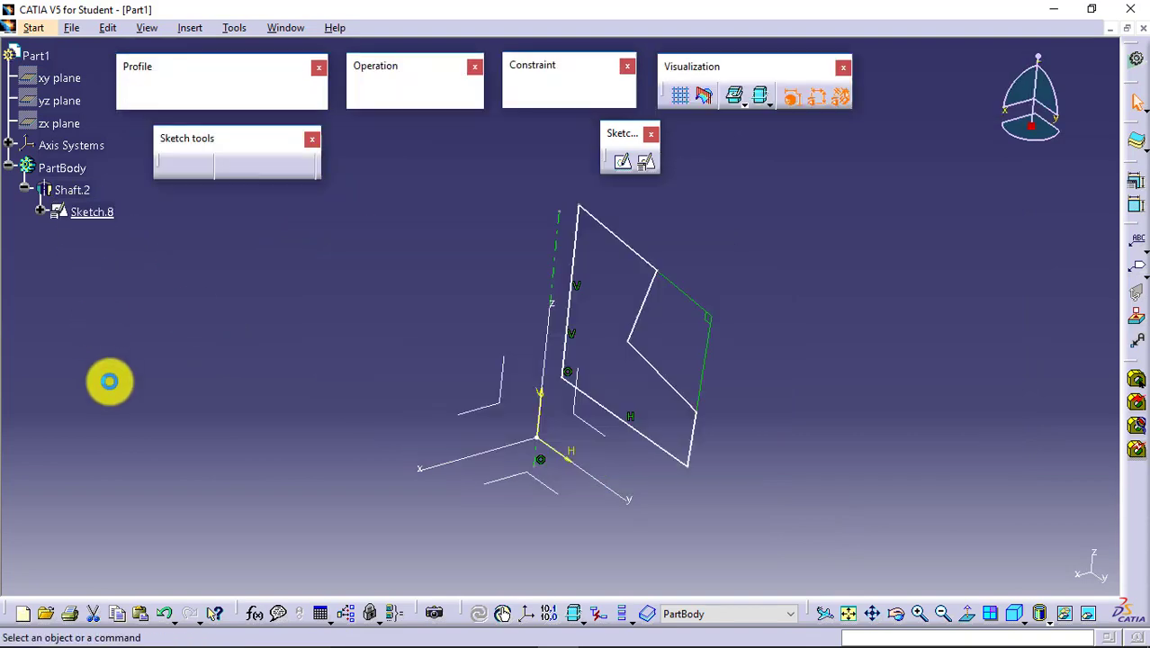
- Replace the vertical axis with a horizontal axis along the H direction and exit the sketch
right_click(542, 220)
left_click(611, 450)
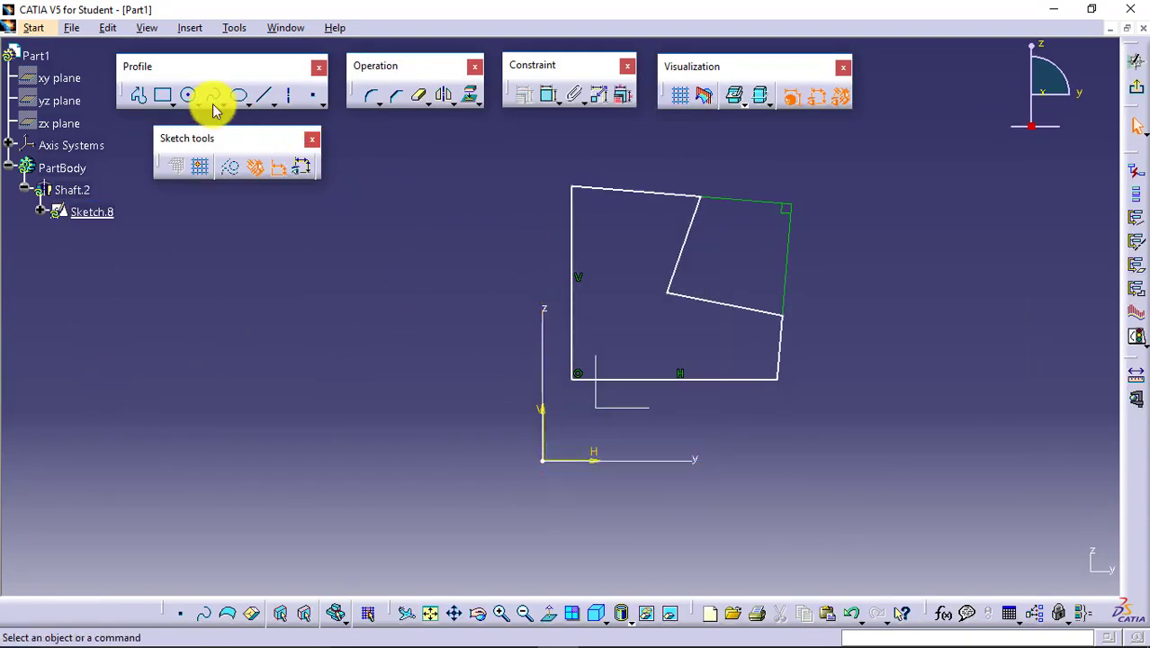
left_click(290, 95)
left_click(451, 453)
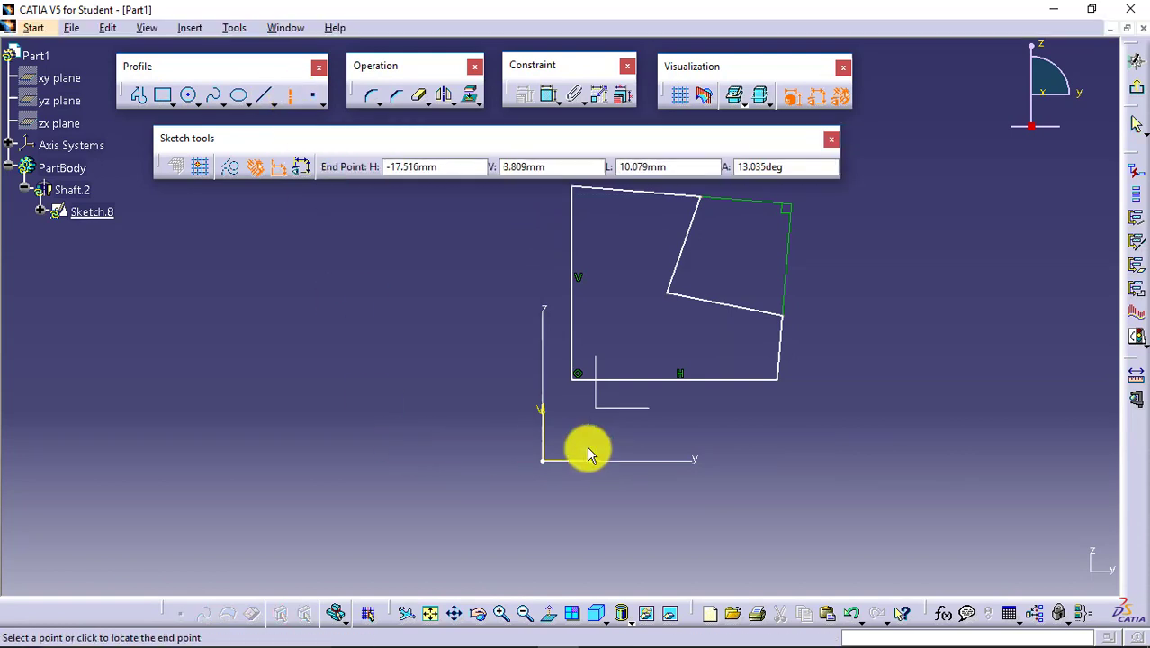
left_click(853, 455)
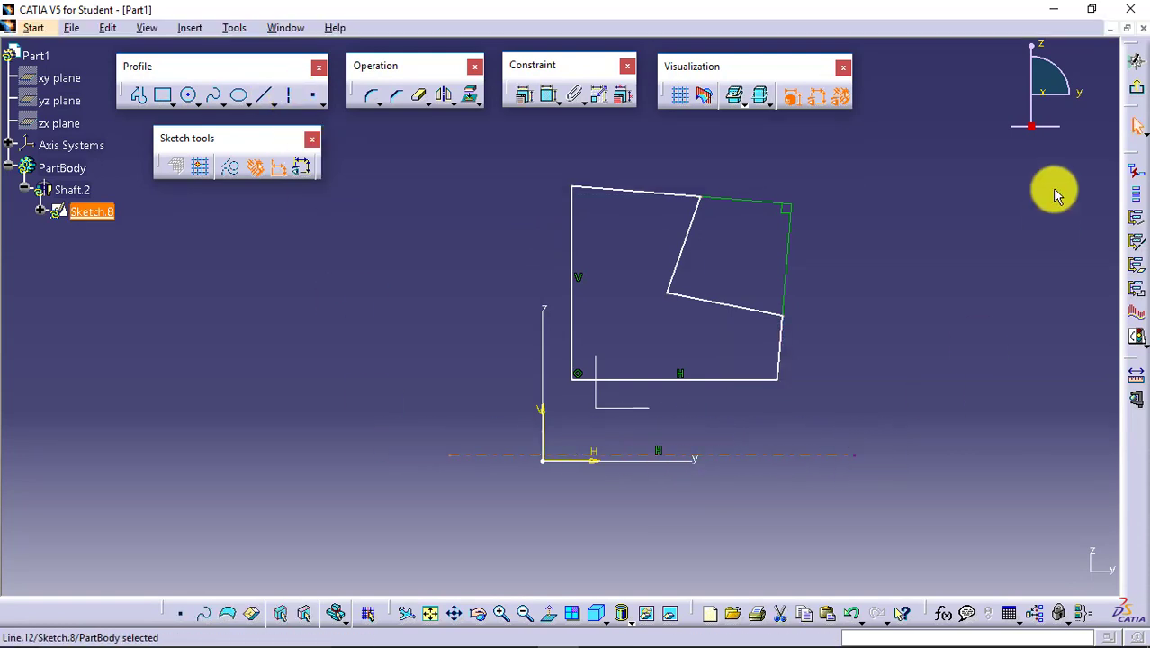
left_click(1134, 90)
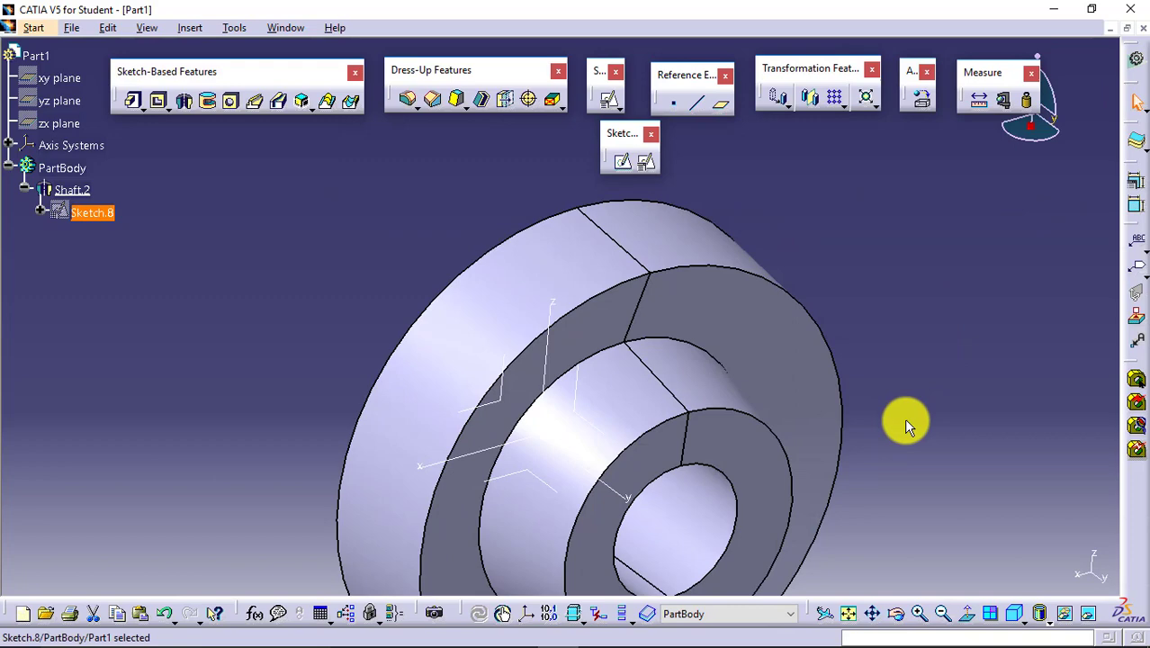
- Fit the whole sideways stepped ring with its large bore into the window
left_click(848, 614)
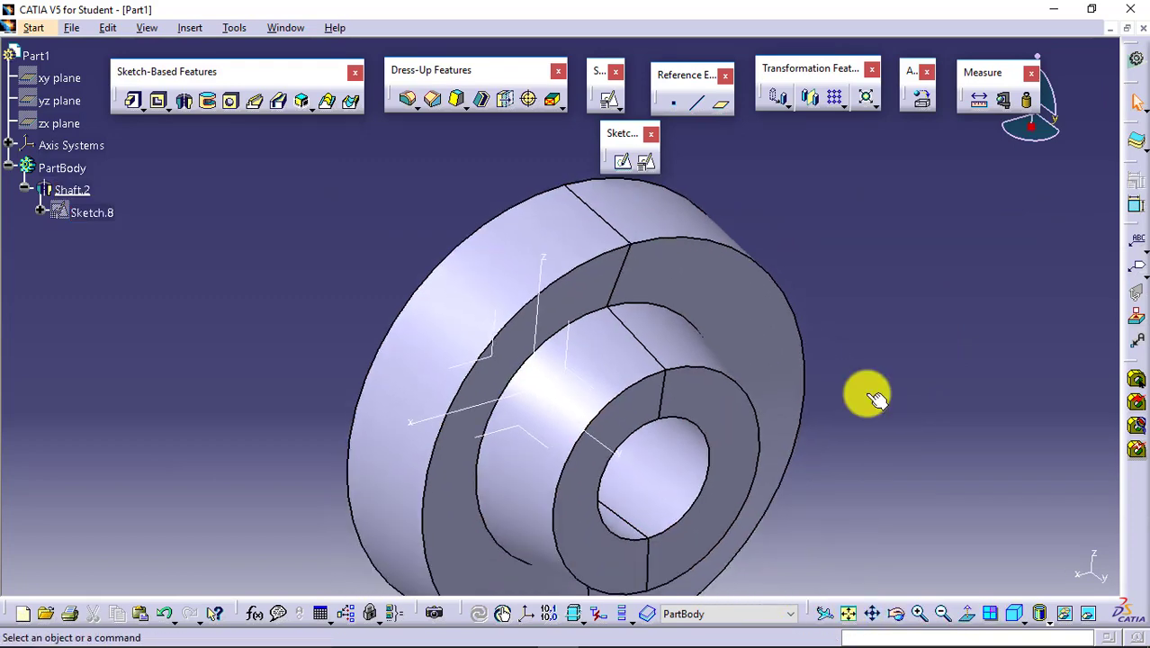